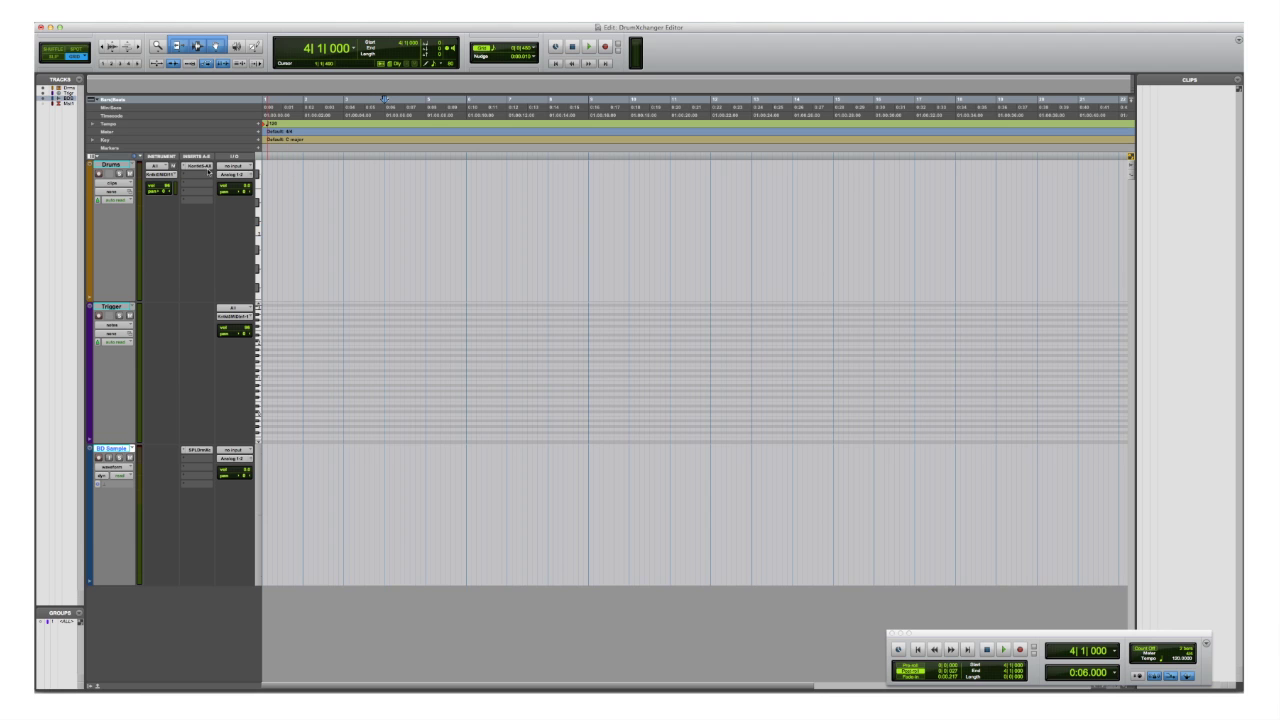
Step: Check the Kontakt instrument on the Drums track, then select the Trigger track
{"action": "left_click", "coordinate": [204, 166]}
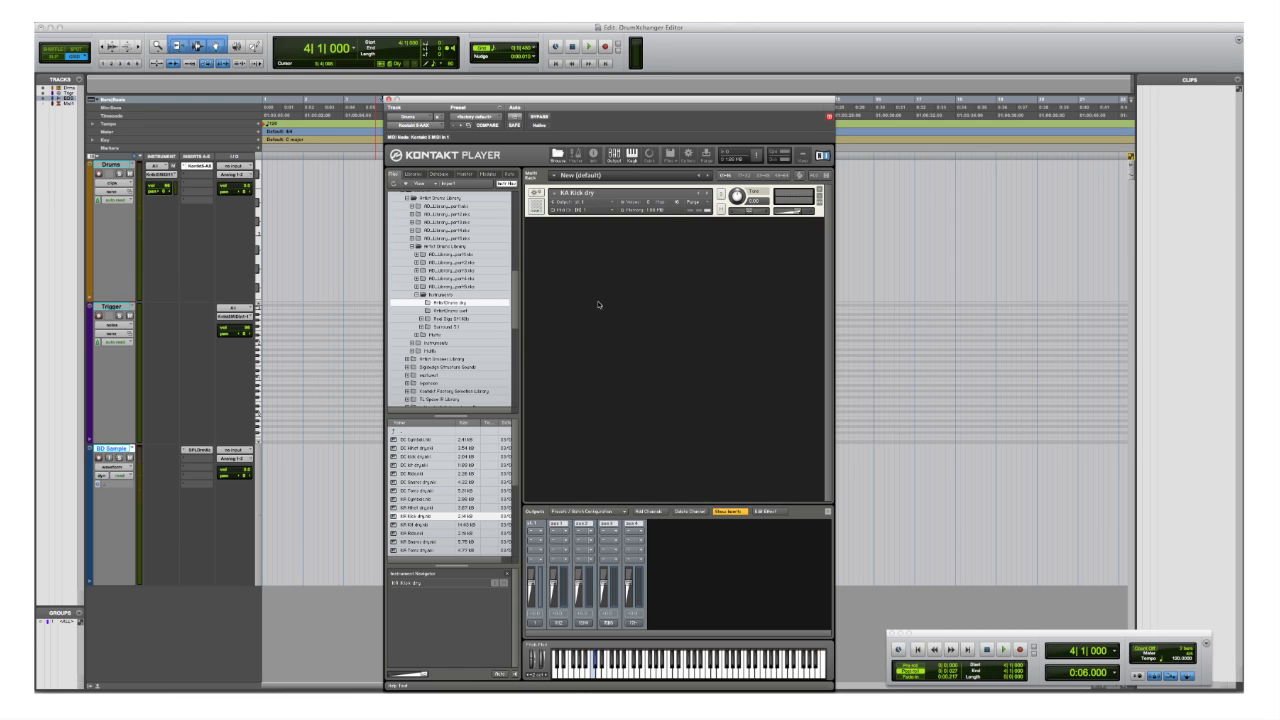
{"action": "left_click", "coordinate": [386, 99]}
{"action": "left_click", "coordinate": [112, 306]}
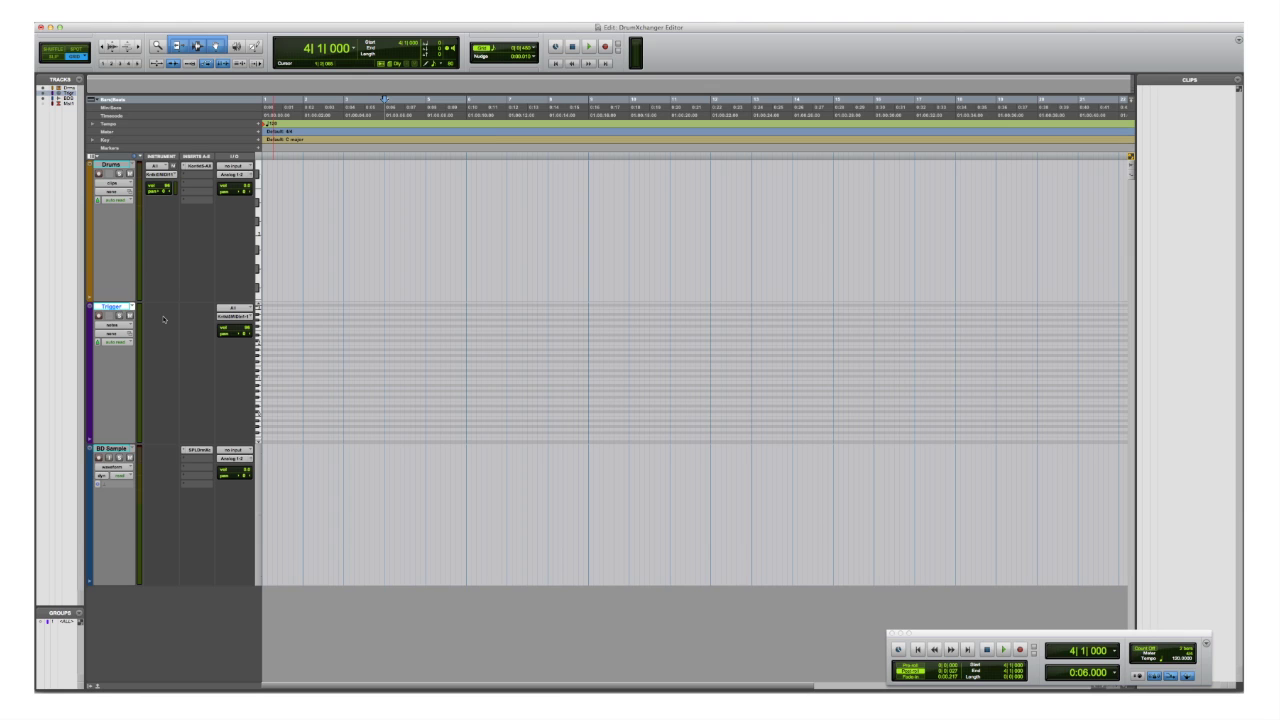
Step: Set the Drums output to Bus 1 and the BD Sample input to Bus 1 (Mono)
{"action": "left_click", "coordinate": [237, 174]}
{"action": "mouse_move", "coordinate": [262, 183]}
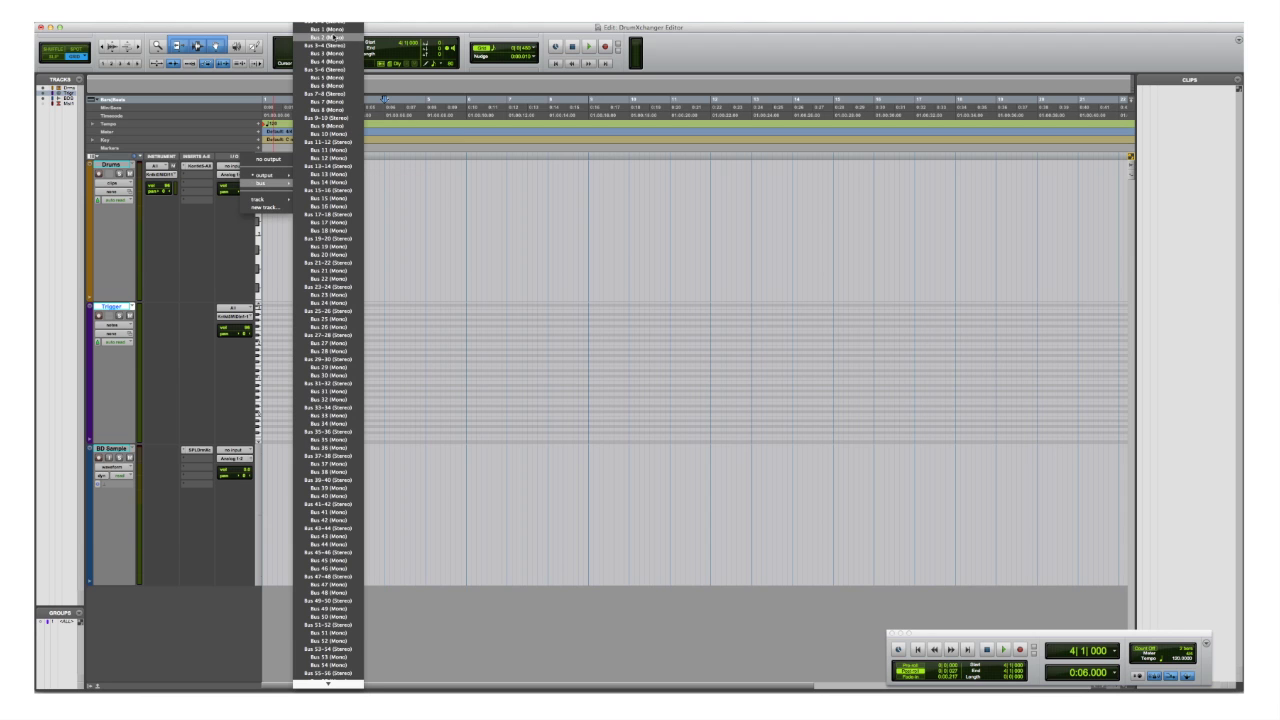
{"action": "left_click", "coordinate": [328, 29]}
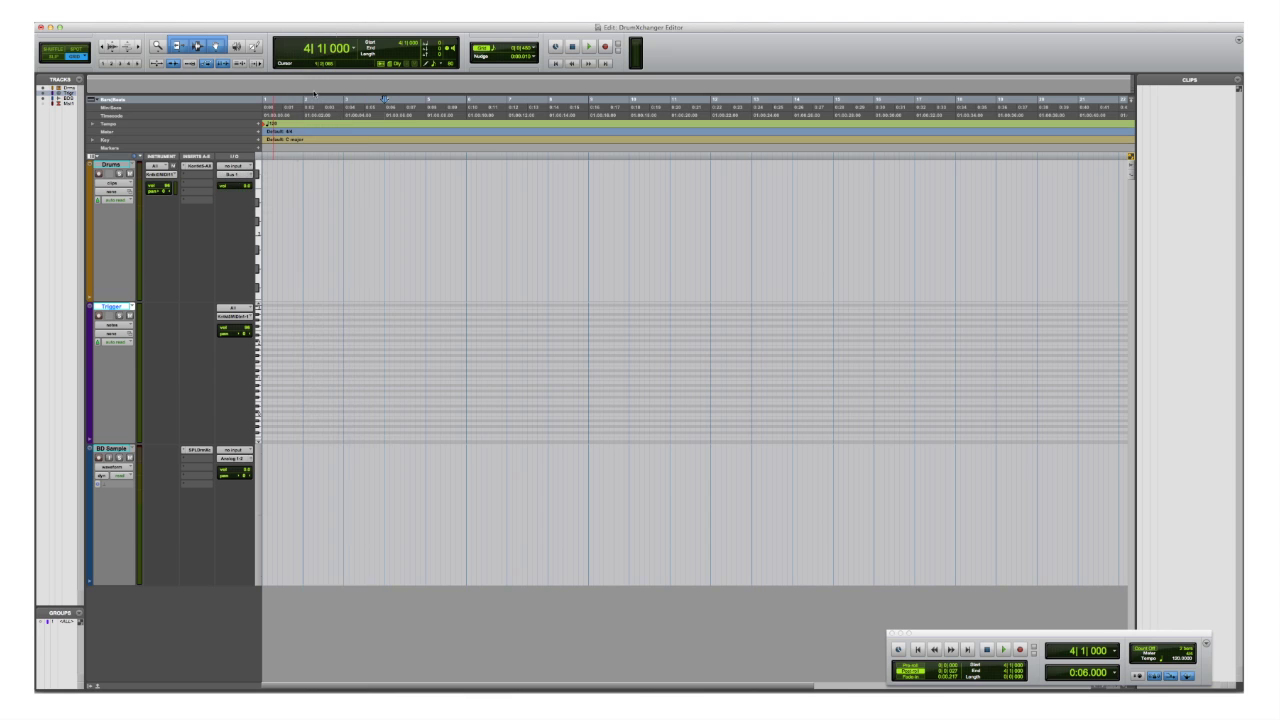
{"action": "left_click", "coordinate": [236, 450]}
{"action": "mouse_move", "coordinate": [264, 477]}
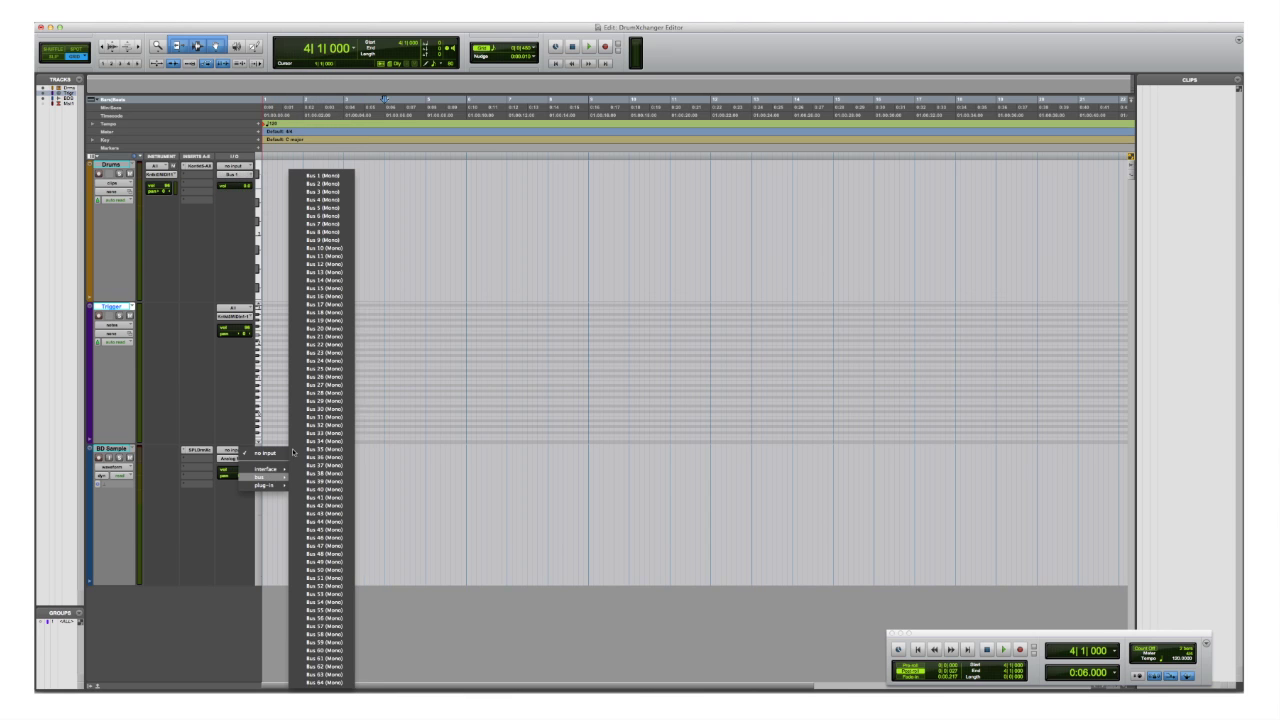
{"action": "left_click", "coordinate": [318, 177]}
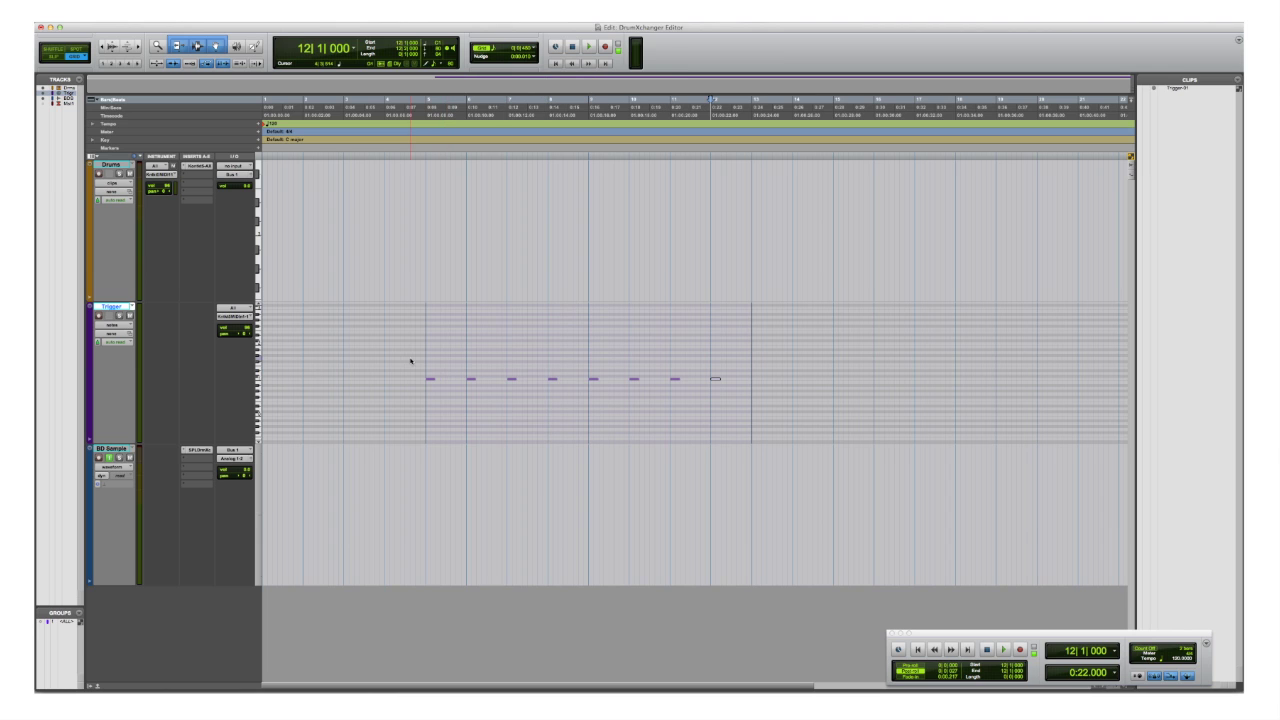
Step: Marquee-select the eight Trigger notes, clear the selection, and bring up the track's view selector
{"action": "left_click_drag", "start_coordinate": [410, 361], "coordinate": [735, 391]}
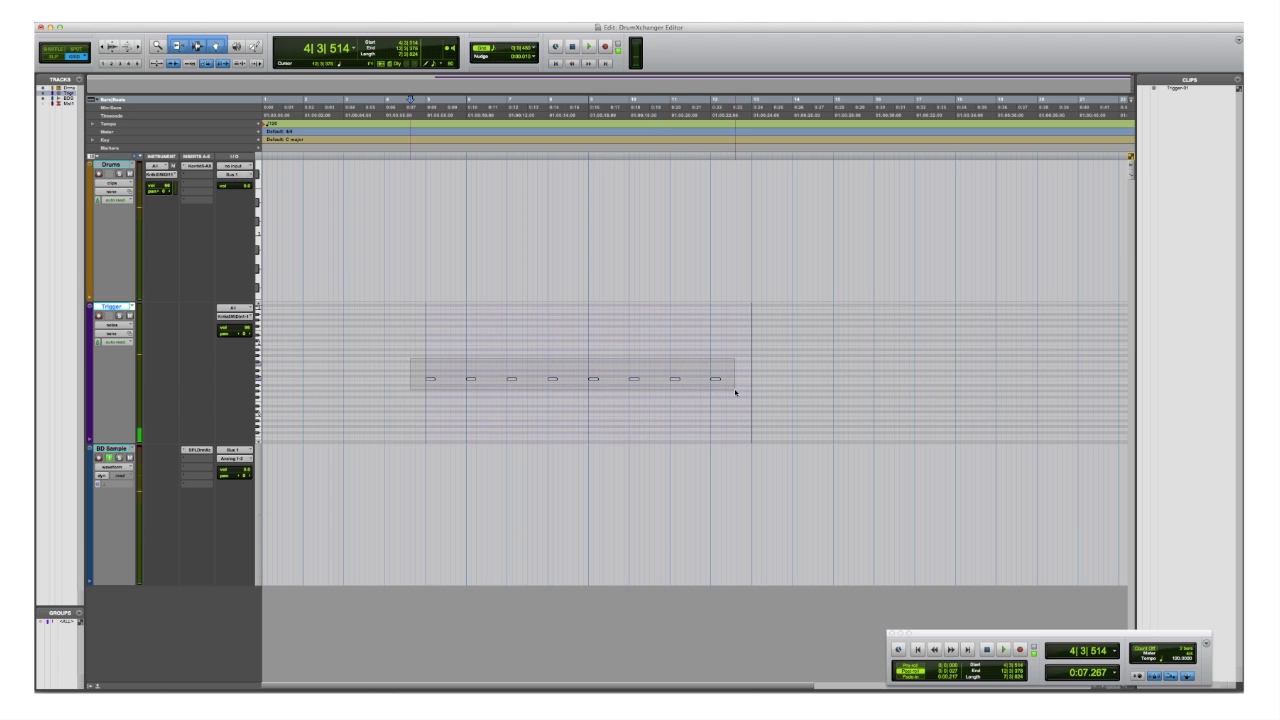
{"action": "left_click", "coordinate": [431, 341]}
{"action": "left_click", "coordinate": [124, 333]}
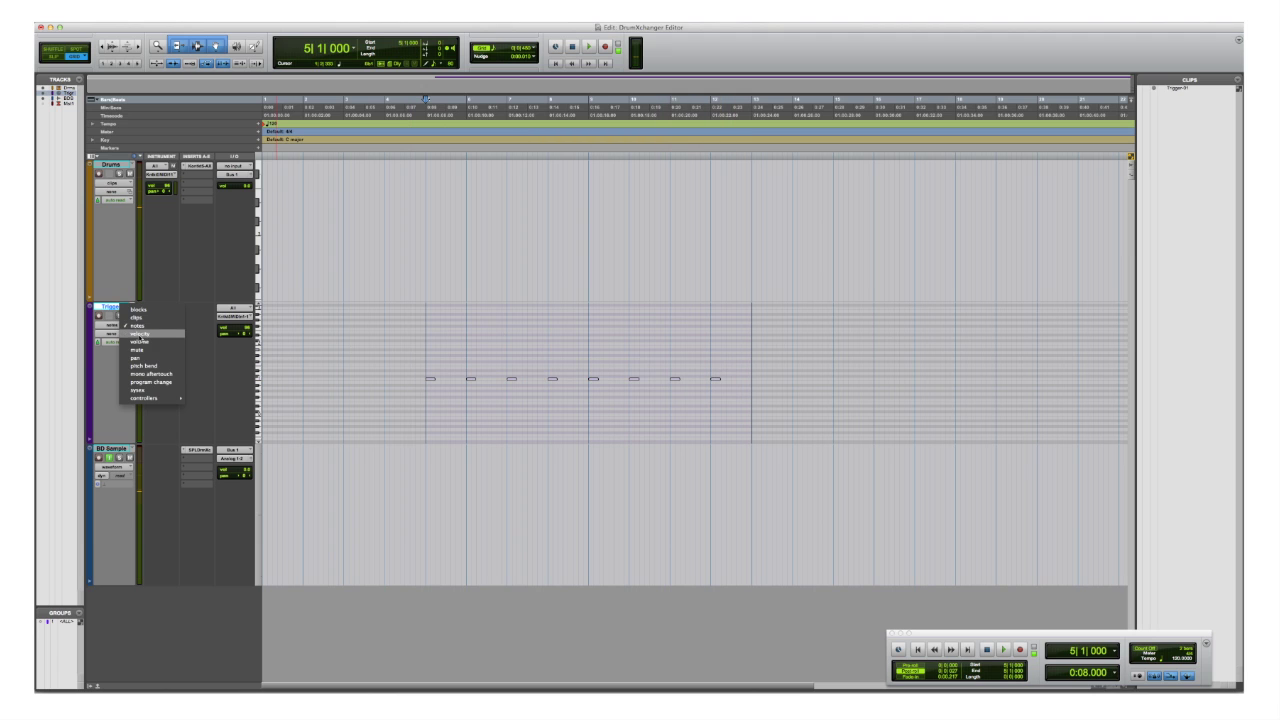
Step: Show Trigger velocities and pencil a ramp from maximum on the first note down to the last
{"action": "left_click", "coordinate": [135, 322]}
{"action": "left_click", "coordinate": [254, 47]}
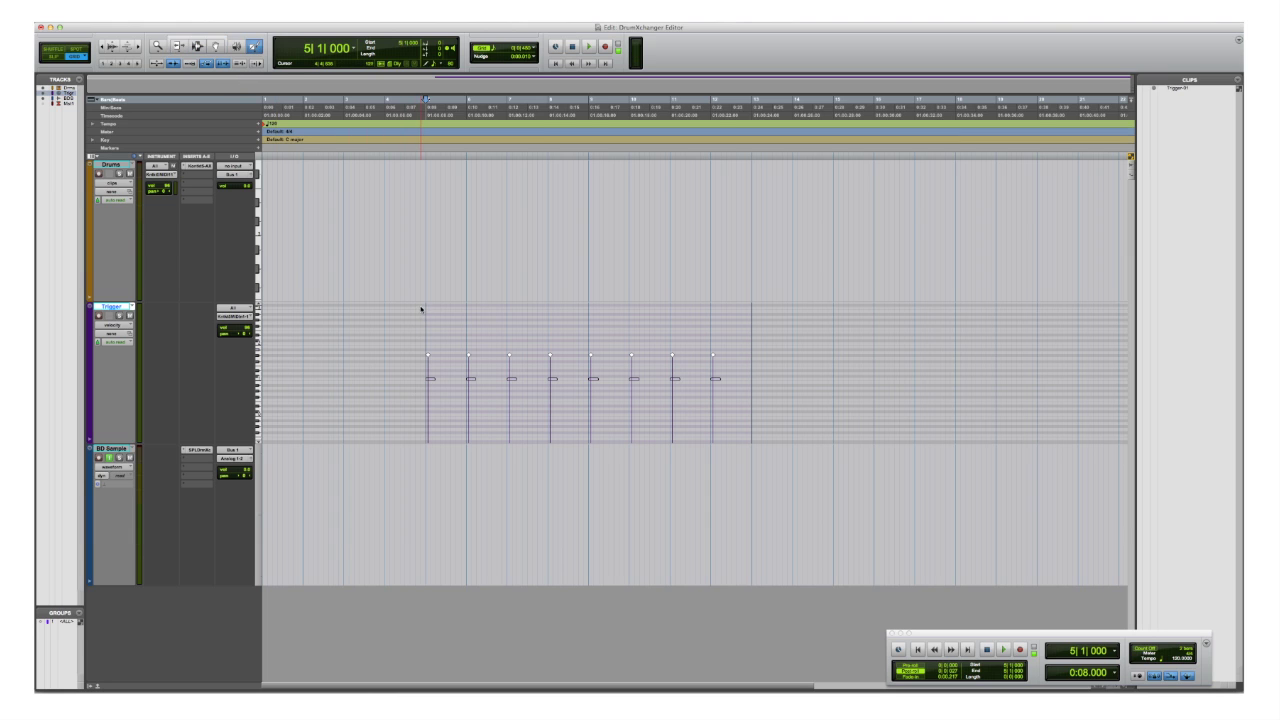
{"action": "left_click_drag", "start_coordinate": [421, 307], "coordinate": [445, 318]}
{"action": "left_click_drag", "start_coordinate": [698, 380], "coordinate": [737, 401]}
Step: Return to the general editing tool and play from just before the notes to audition the velocities
{"action": "key", "text": "F6+F7"}
{"action": "left_click", "coordinate": [423, 398]}
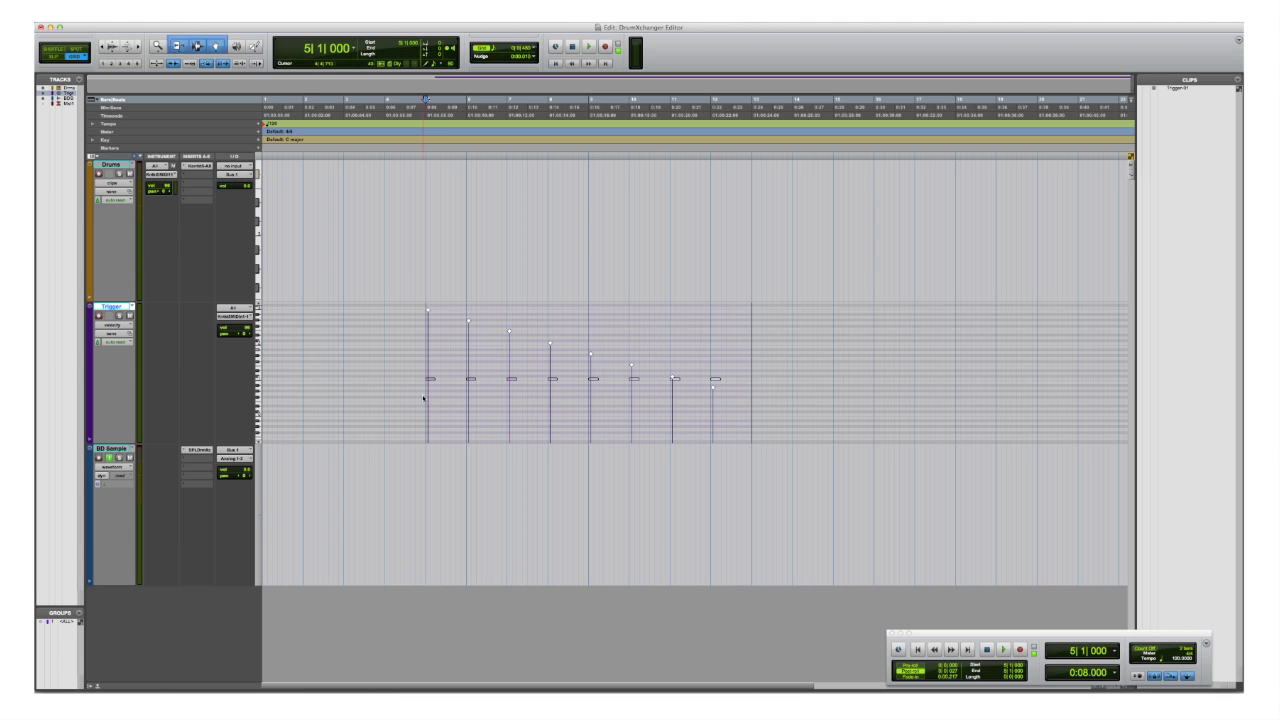
{"action": "key", "text": "space"}
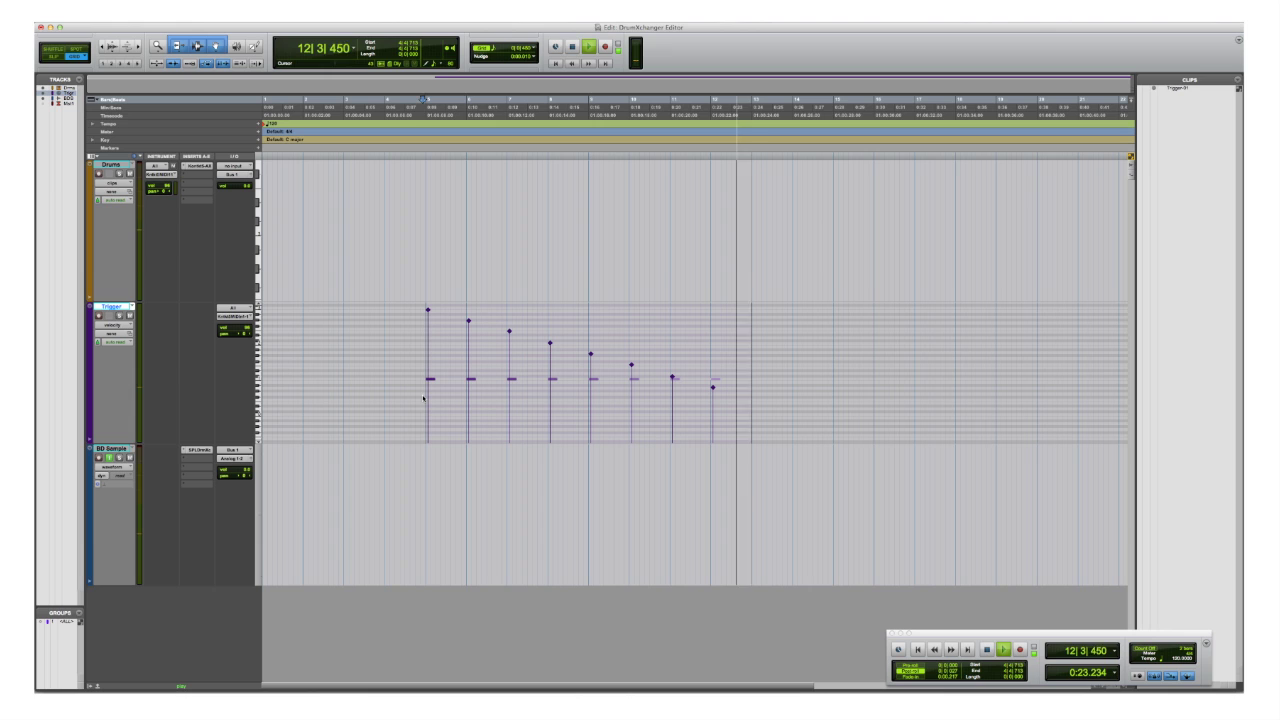
Step: Stop playback, select bars 5–13 on BD Sample, and record the triggered kicks with Cmd+Space
{"action": "key", "text": "space"}
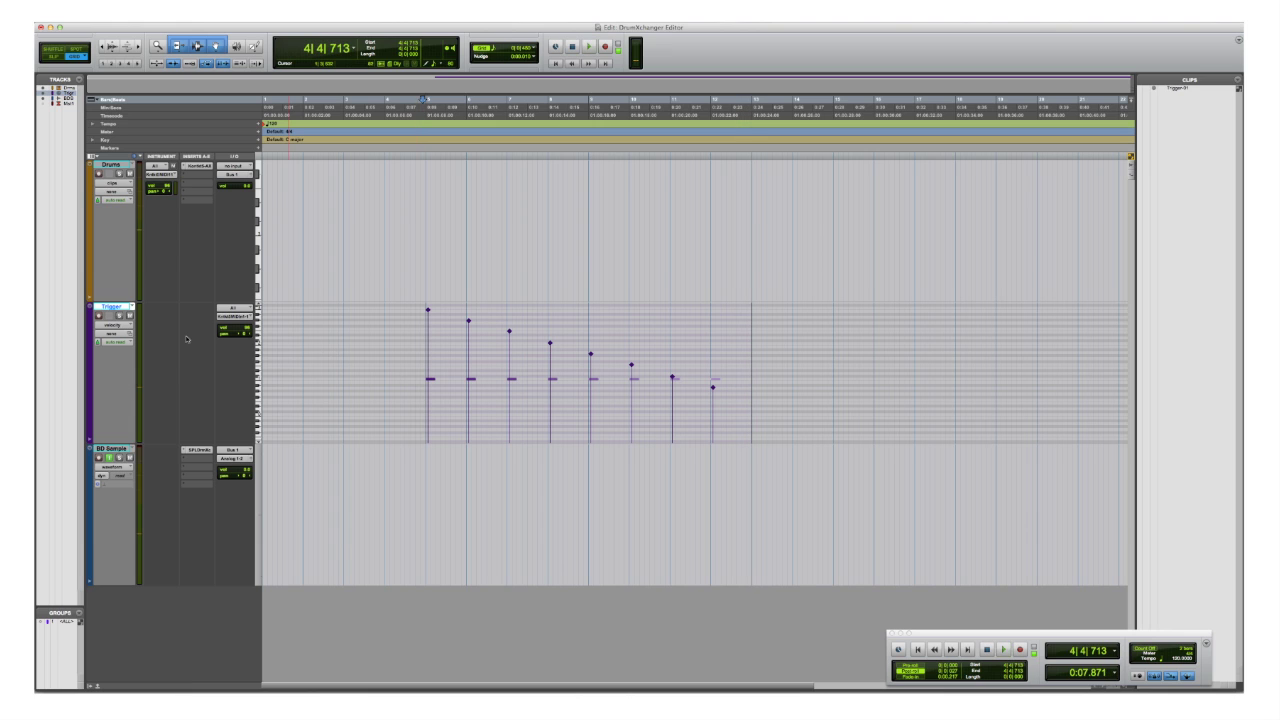
{"action": "left_click_drag", "start_coordinate": [426, 472], "coordinate": [752, 491]}
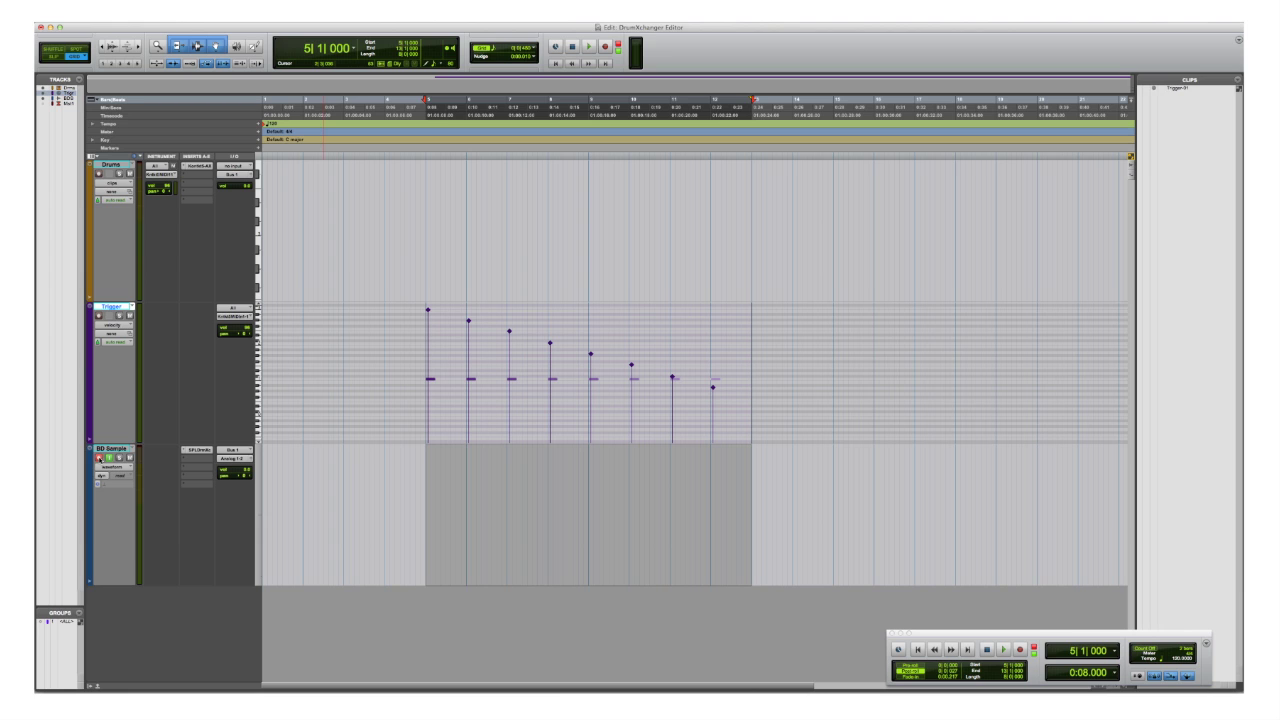
{"action": "key", "text": "super+space"}
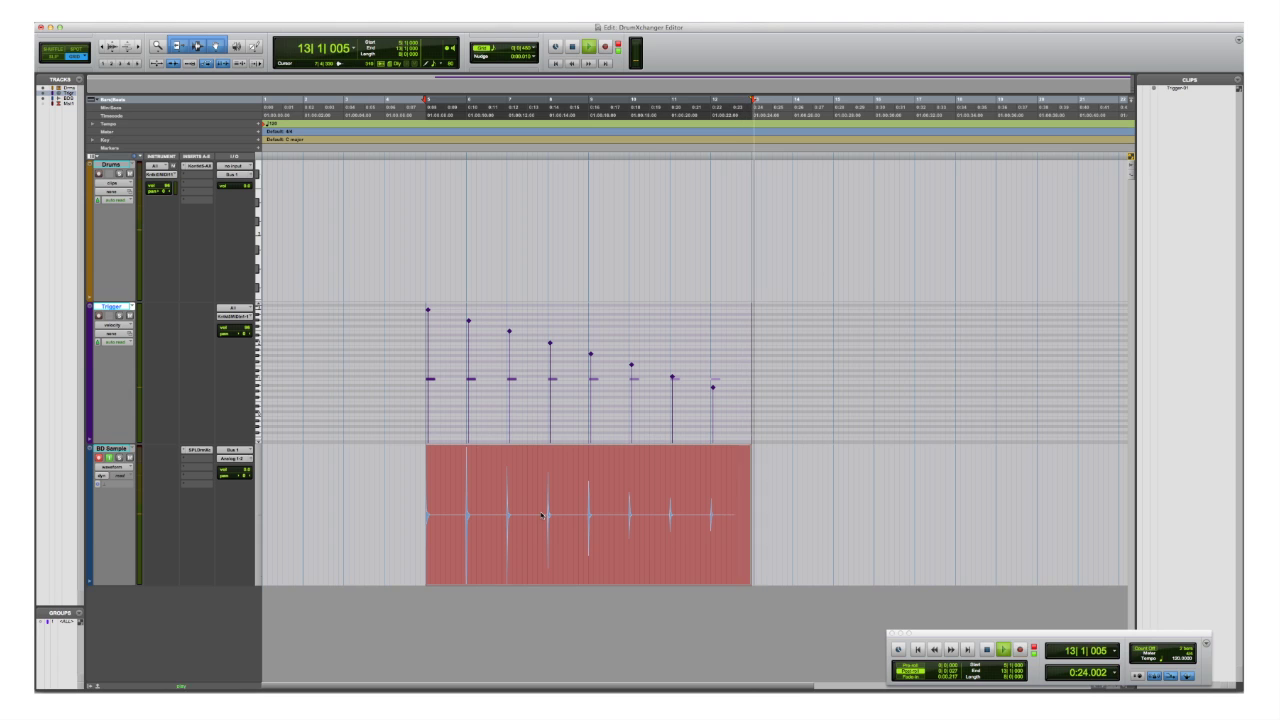
{"action": "key", "text": "space"}
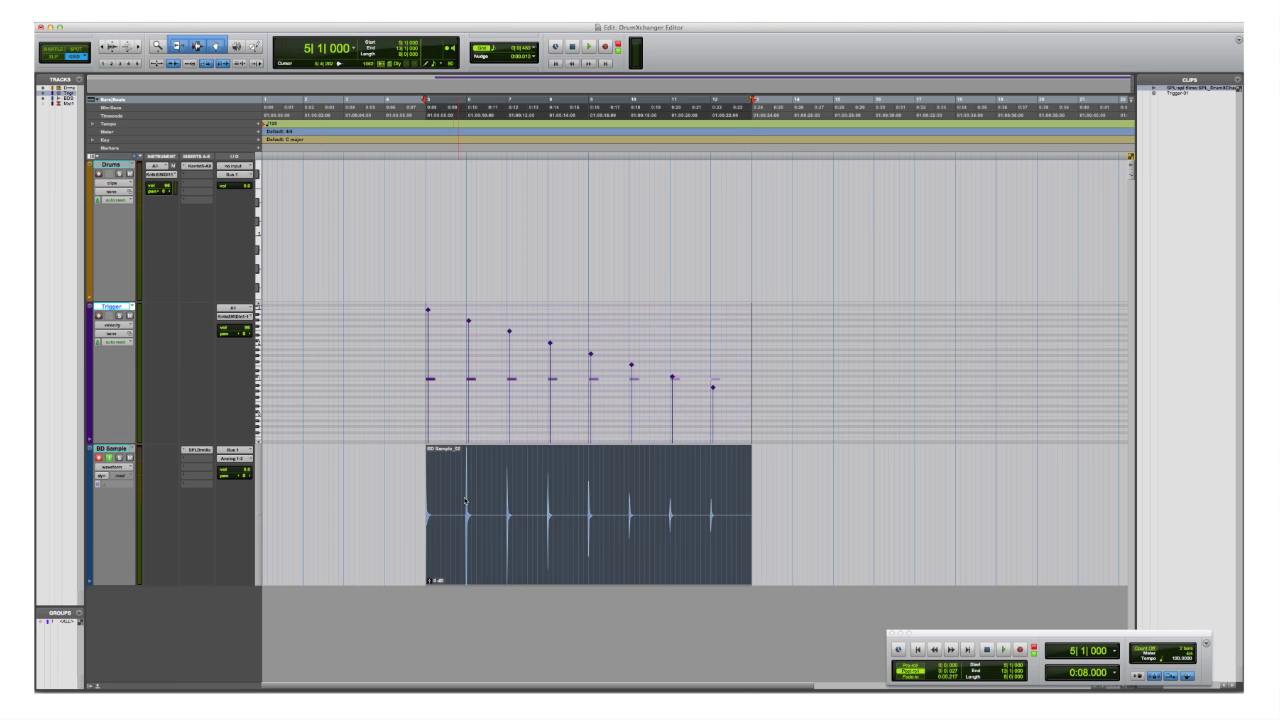
Step: Split the recorded BD Sample clip at bars 6 and 7
{"action": "left_click", "coordinate": [466, 501]}
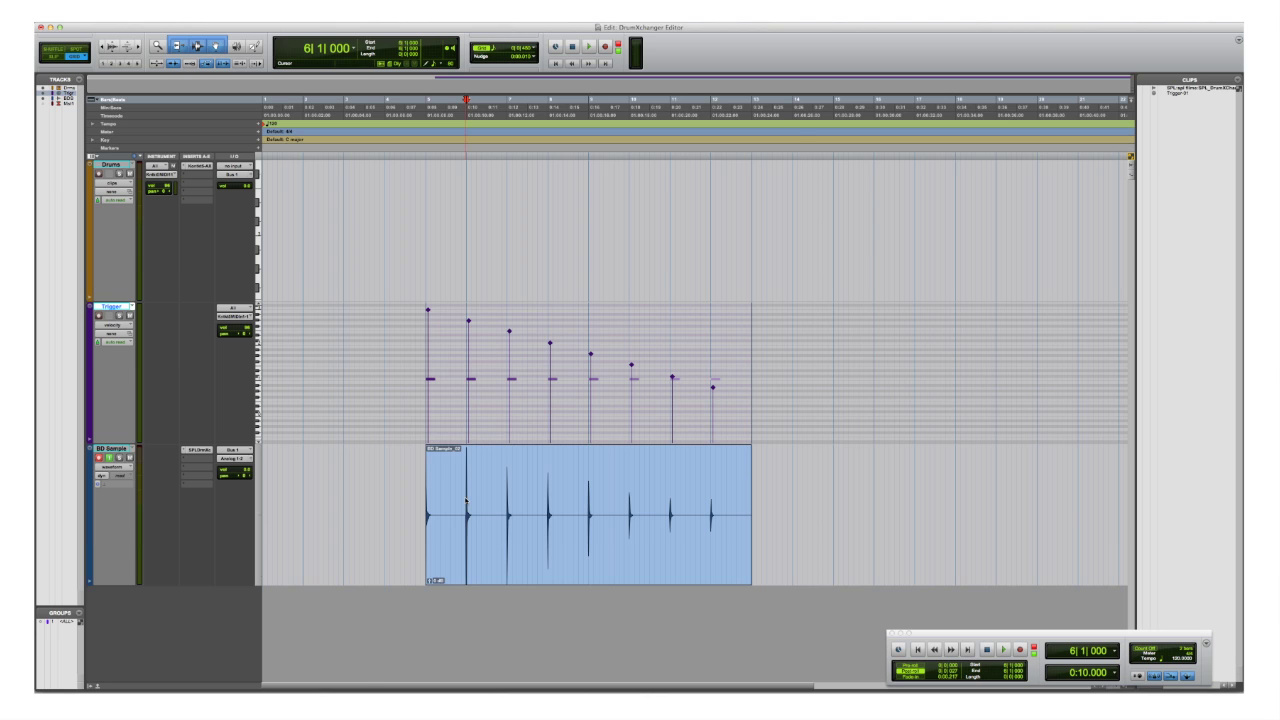
{"action": "key", "text": "ctrl+bracketright"}
{"action": "key", "text": "ctrl+bracketright"}
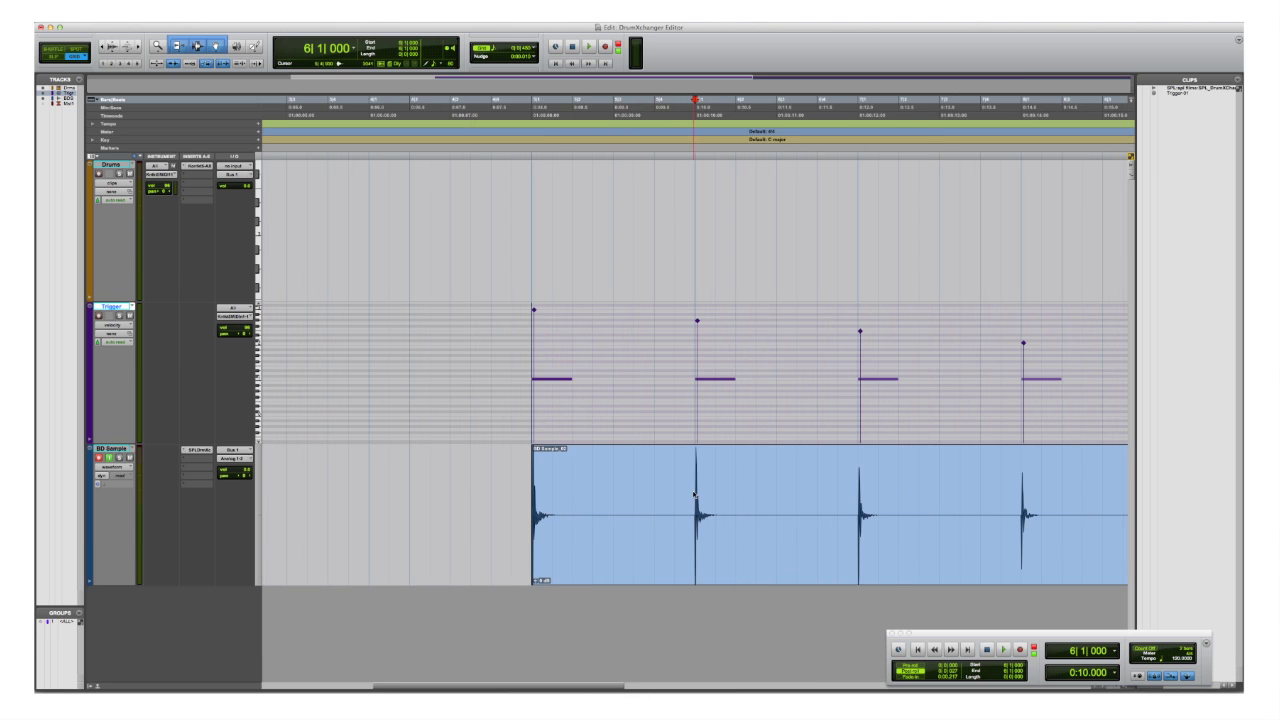
{"action": "key", "text": "ctrl+e"}
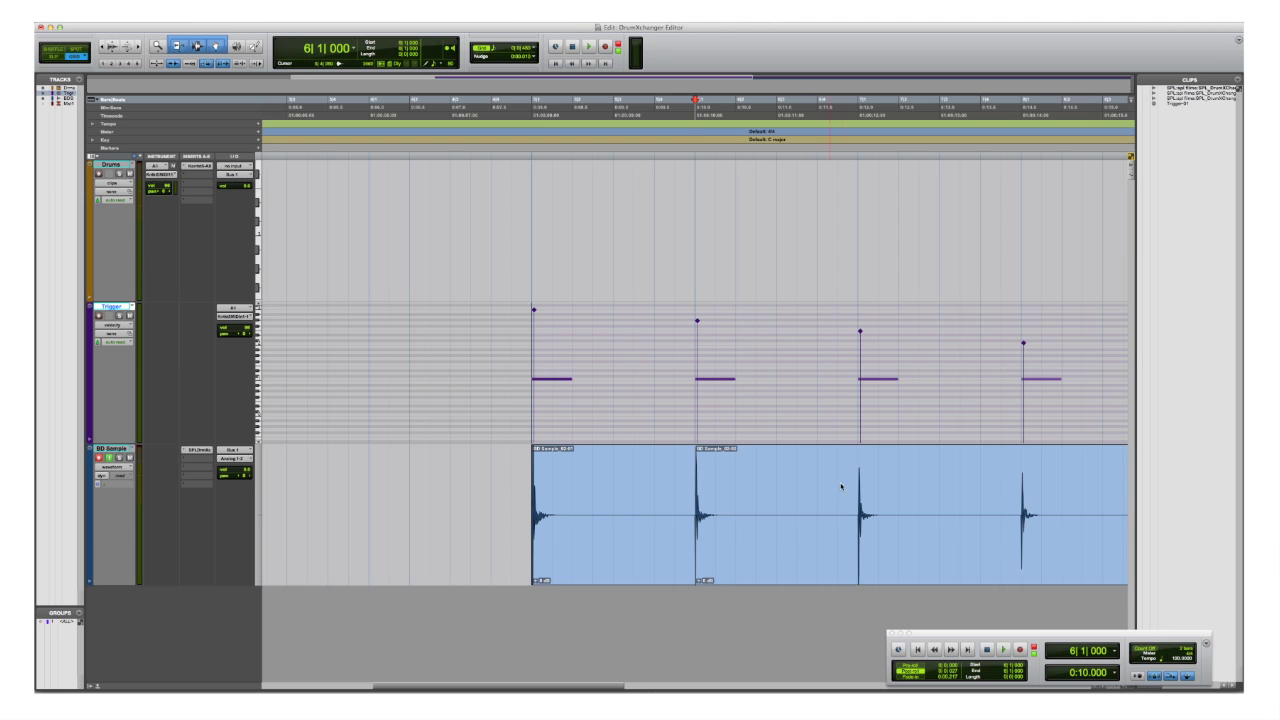
{"action": "left_click", "coordinate": [859, 480]}
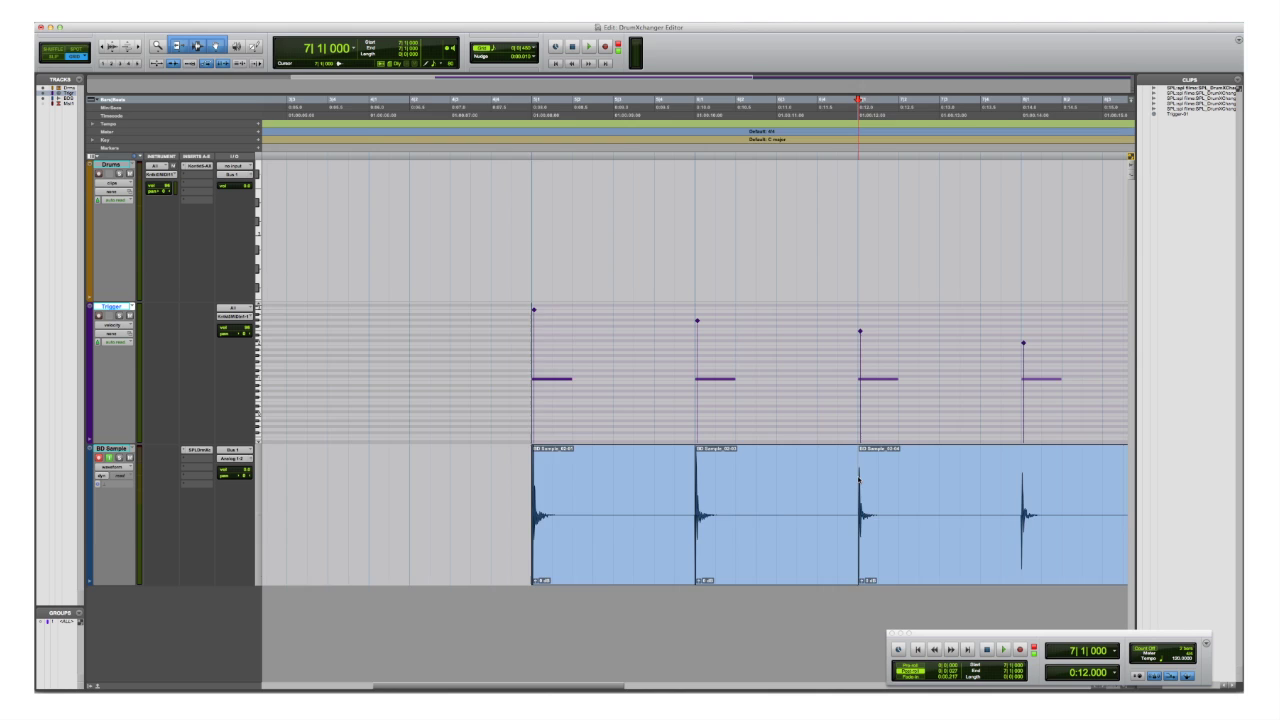
{"action": "key", "text": "ctrl+e"}
{"action": "key", "text": "ctrl+bracketleft"}
{"action": "key", "text": "ctrl+bracketleft"}
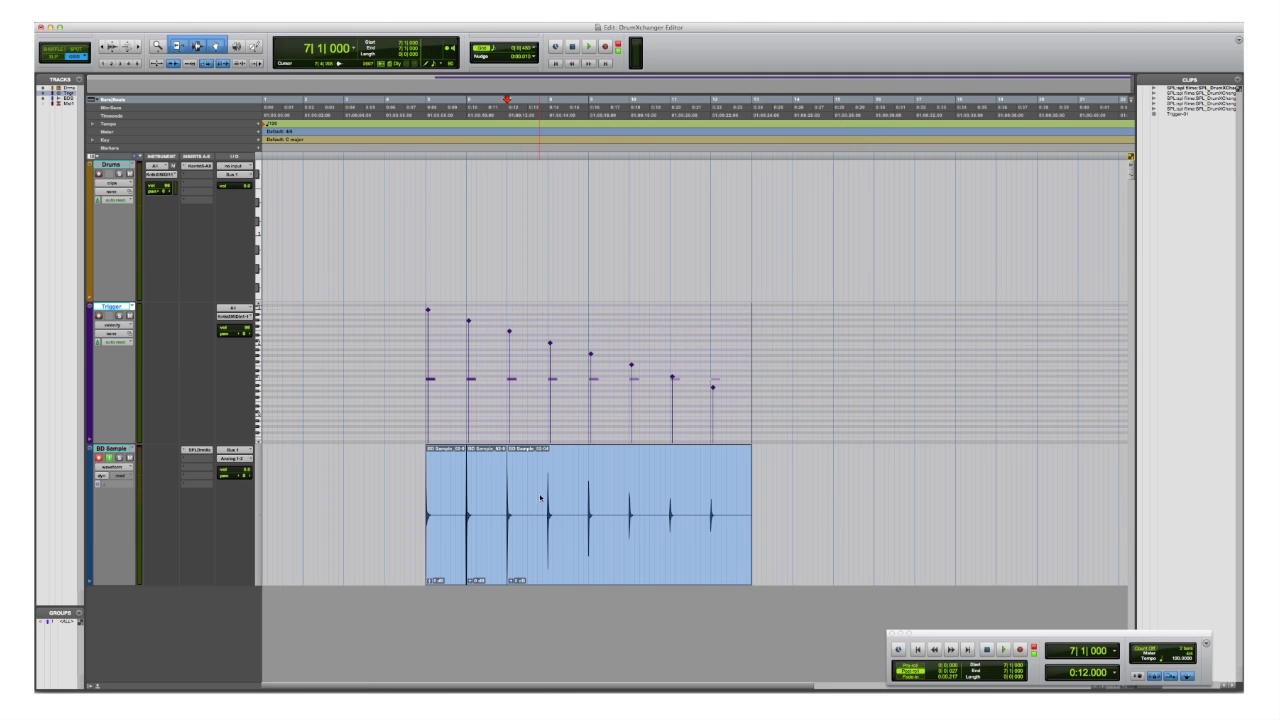
Step: Split the clip further at bars 8, 9, 10, 11 and 12
{"action": "left_click", "coordinate": [547, 498]}
{"action": "key", "text": "ctrl+e"}
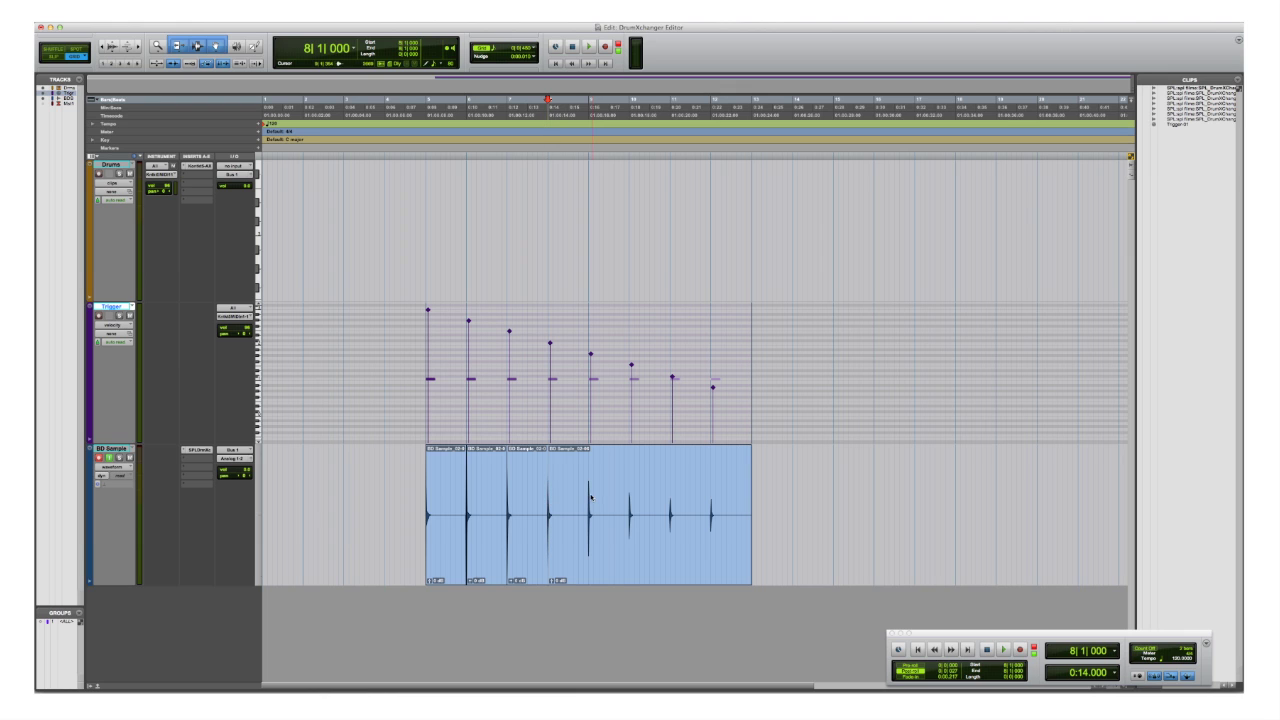
{"action": "left_click", "coordinate": [589, 498]}
{"action": "key", "text": "ctrl+e"}
{"action": "left_click", "coordinate": [628, 498]}
{"action": "key", "text": "ctrl+e"}
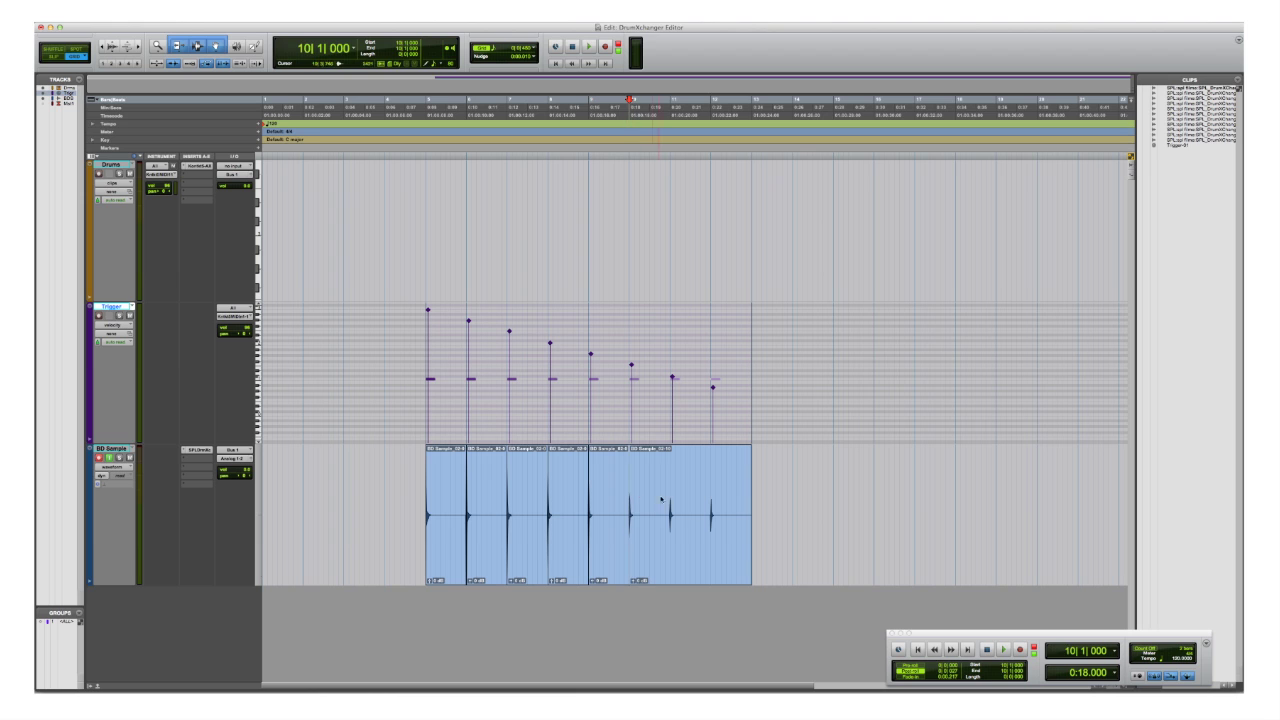
{"action": "left_click", "coordinate": [670, 500]}
{"action": "key", "text": "ctrl+e"}
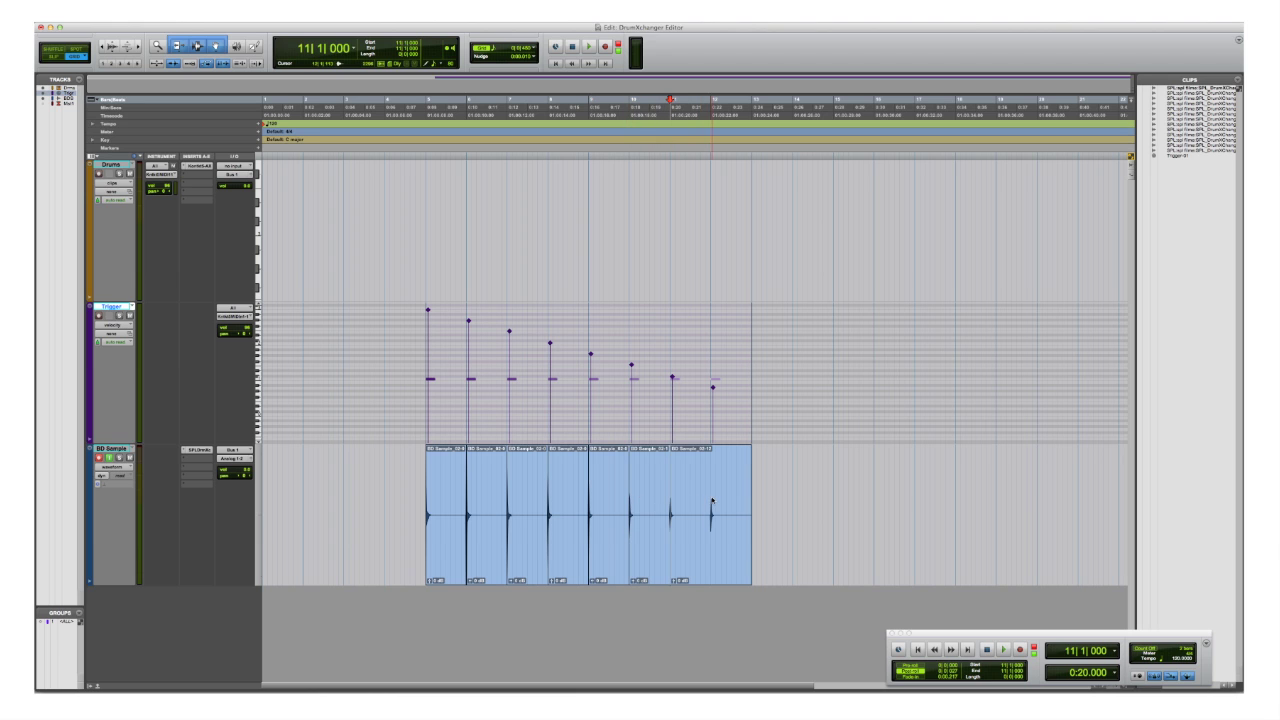
{"action": "key", "text": "ctrl+e"}
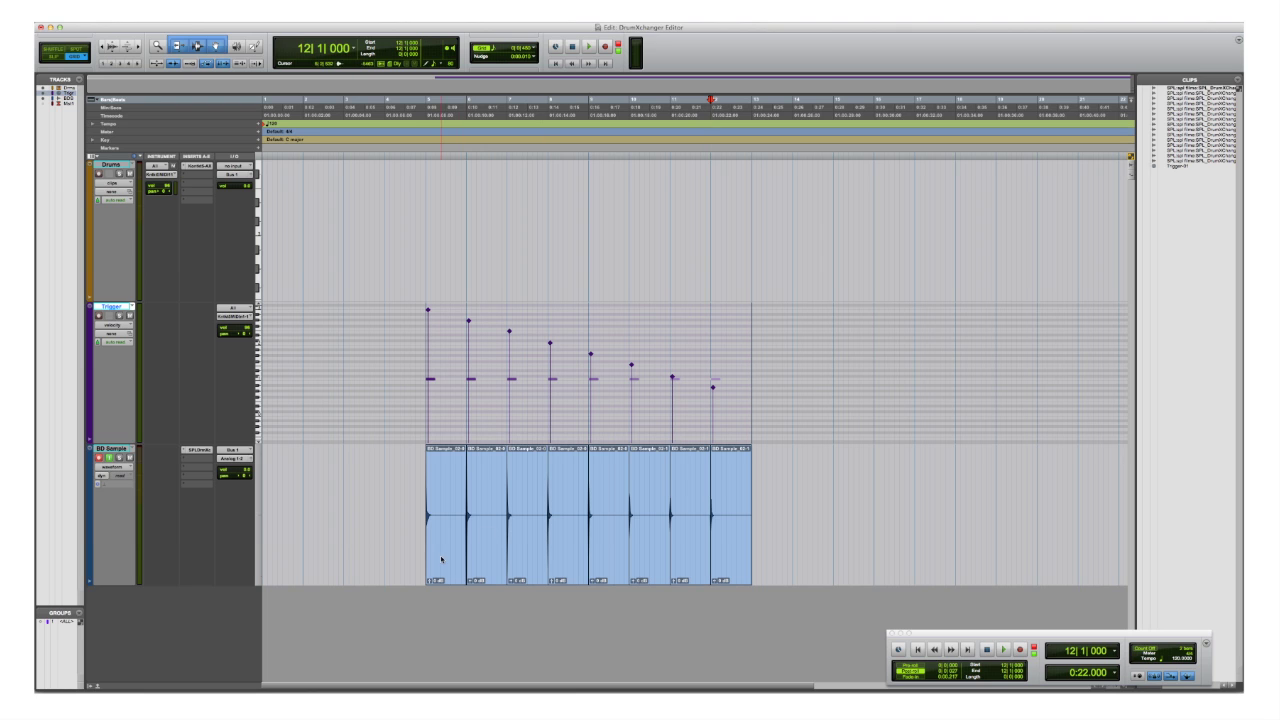
Step: Rename the first four BD Sample clips BD Sample_02-01 through BD Sample_02-04
{"action": "double_click", "coordinate": [440, 557]}
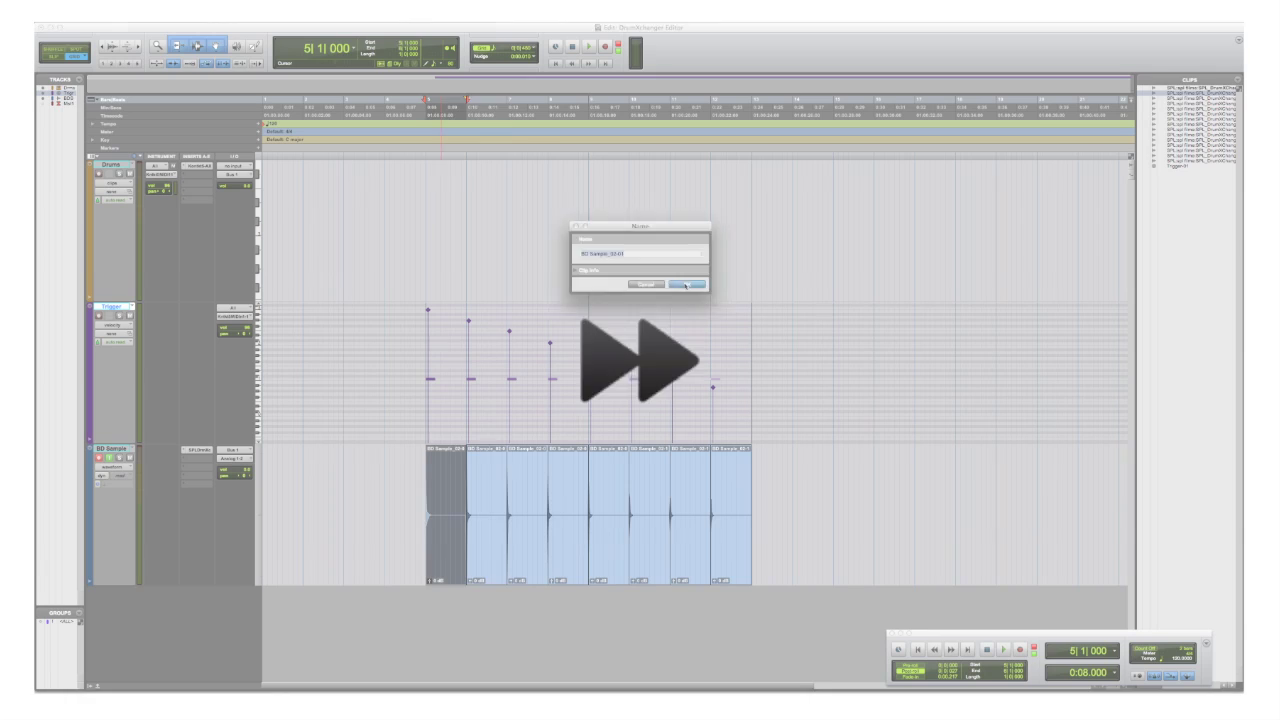
{"action": "left_click", "coordinate": [686, 285]}
{"action": "double_click", "coordinate": [486, 520]}
{"action": "left_click", "coordinate": [686, 285]}
{"action": "double_click", "coordinate": [527, 520]}
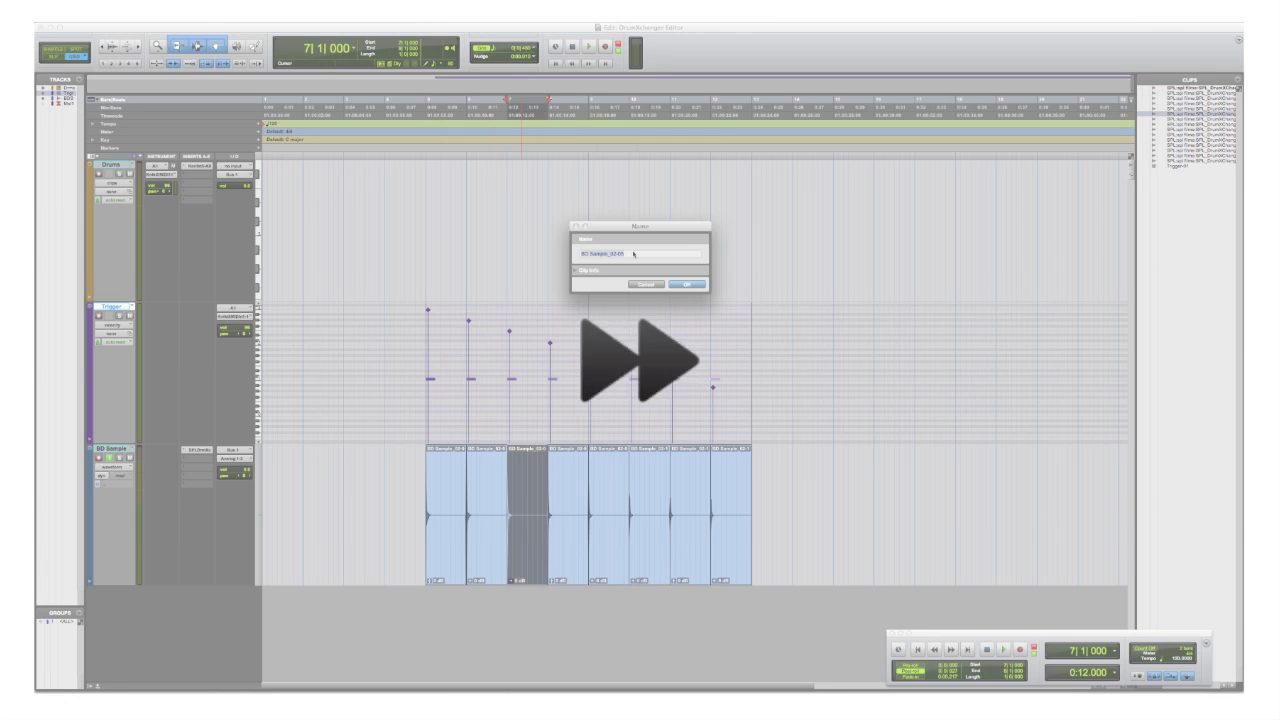
{"action": "left_click", "coordinate": [686, 285]}
{"action": "double_click", "coordinate": [567, 520]}
{"action": "left_click", "coordinate": [686, 285]}
Step: Rename the remaining four clips BD Sample_02-05 through BD Sample_02-08, ending at bar 12
{"action": "double_click", "coordinate": [608, 537]}
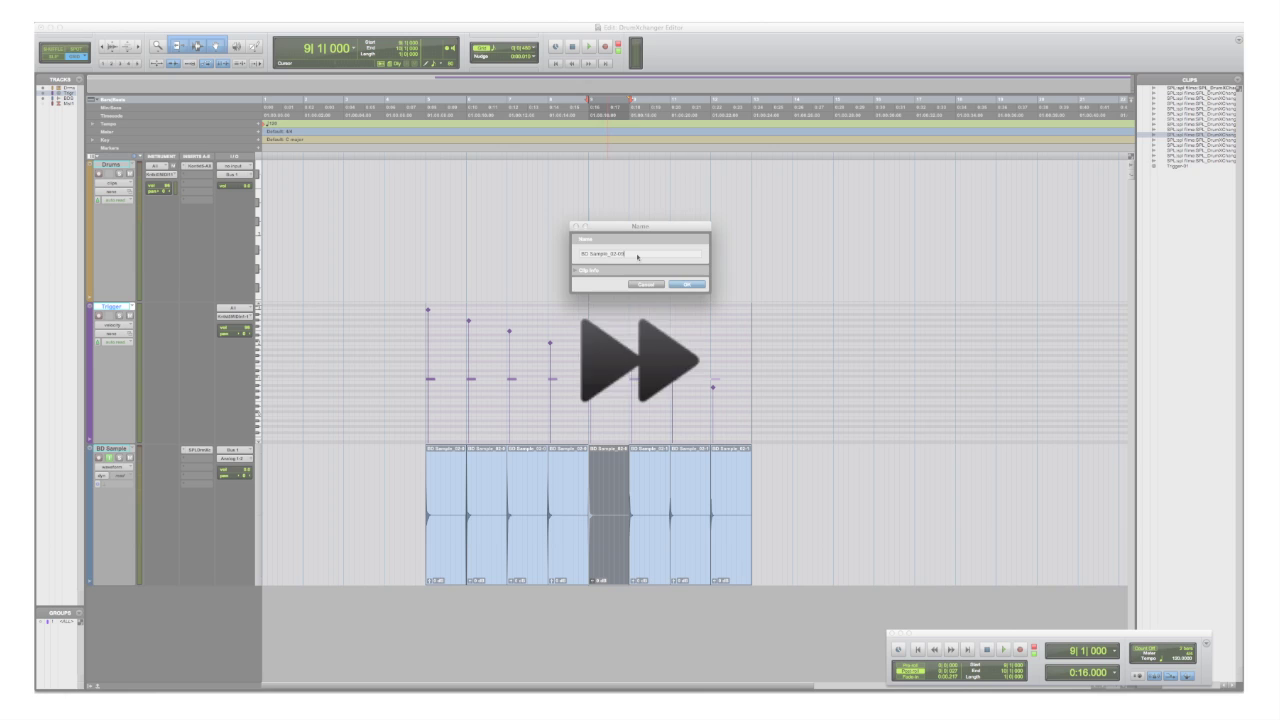
{"action": "left_click", "coordinate": [686, 285]}
{"action": "double_click", "coordinate": [649, 520]}
{"action": "left_click", "coordinate": [686, 285]}
{"action": "double_click", "coordinate": [690, 520]}
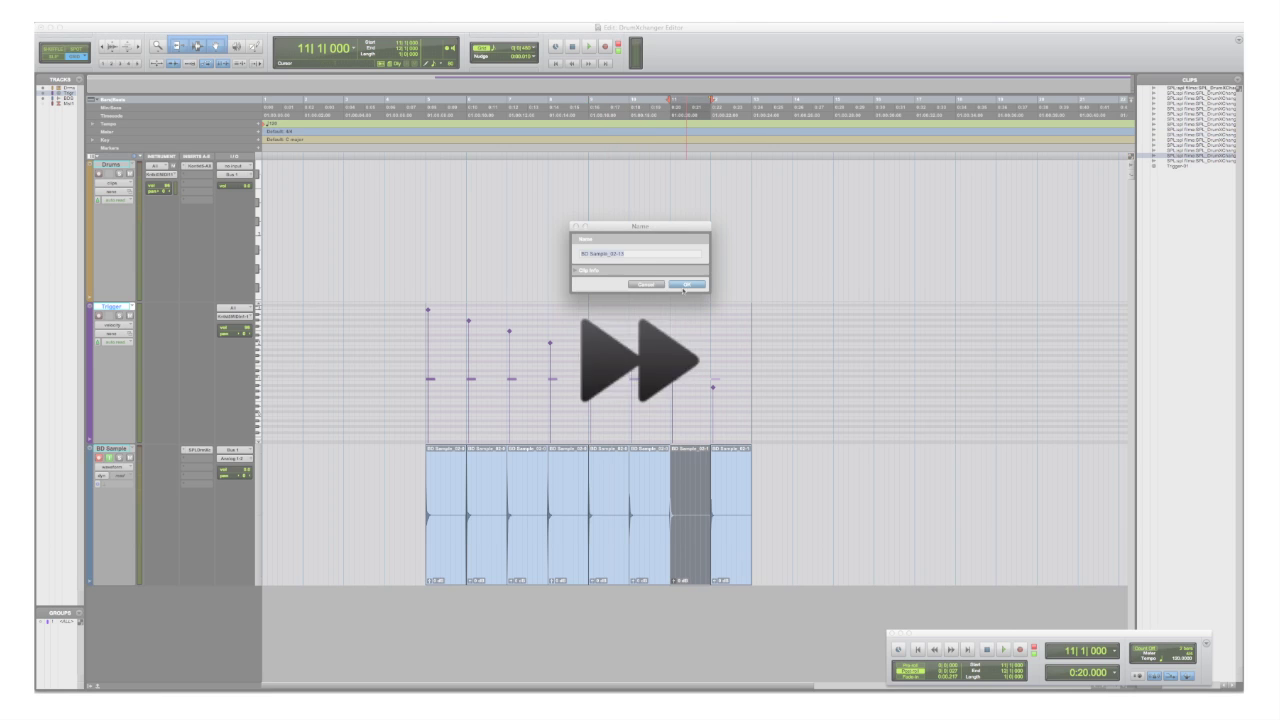
{"action": "left_click", "coordinate": [686, 285]}
{"action": "double_click", "coordinate": [731, 520]}
{"action": "left_click", "coordinate": [686, 285]}
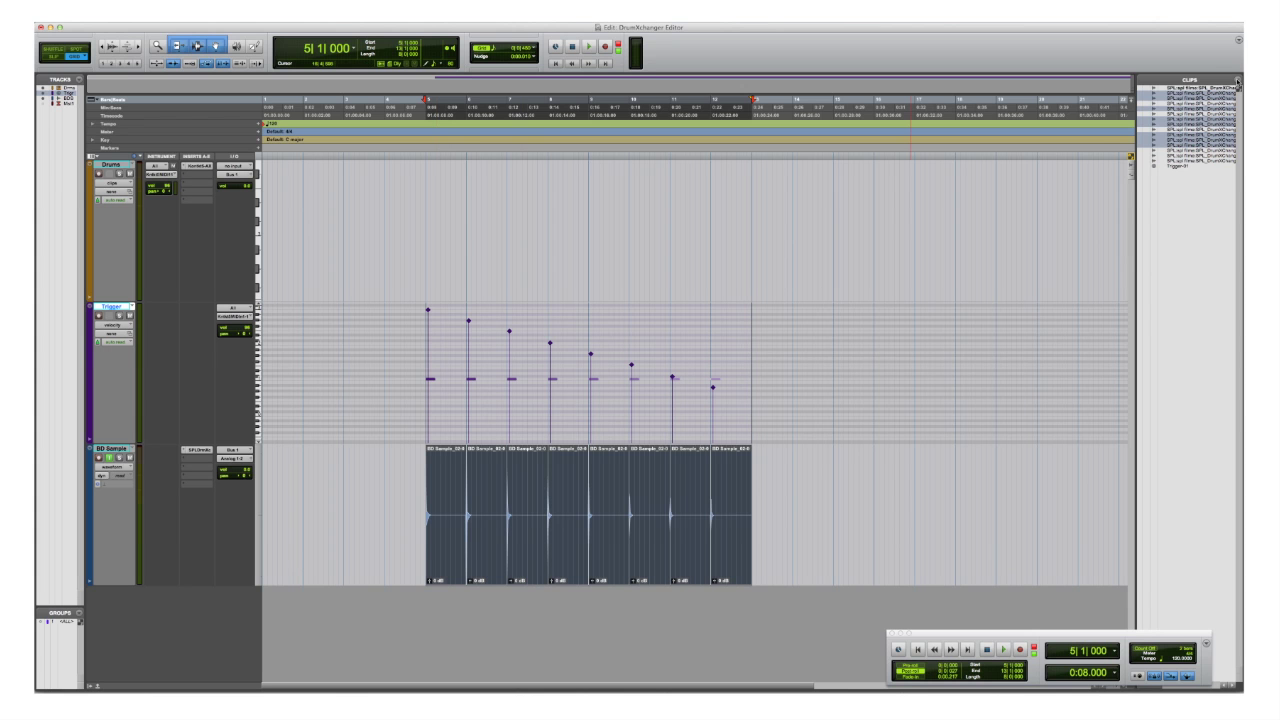
Step: Start Export Clips as Files, keeping WAV, 16 bit and 44.1 kHz
{"action": "left_click", "coordinate": [1237, 81]}
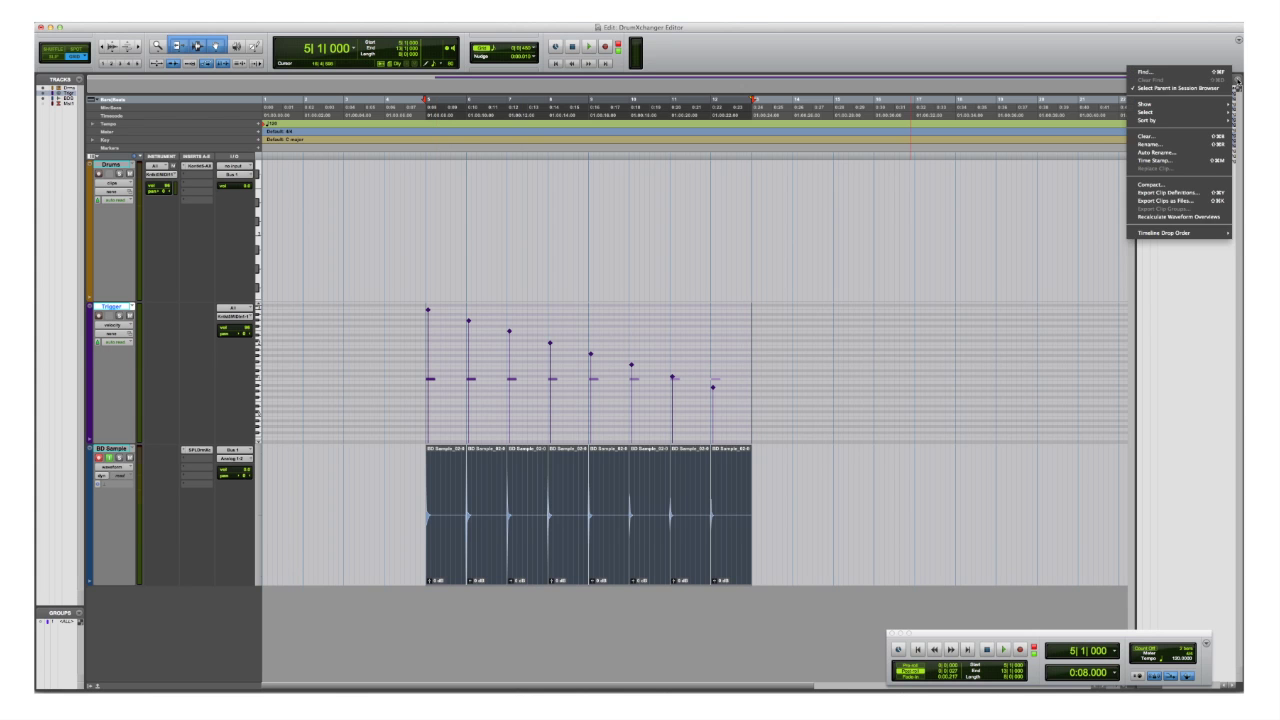
{"action": "left_click", "coordinate": [1187, 201]}
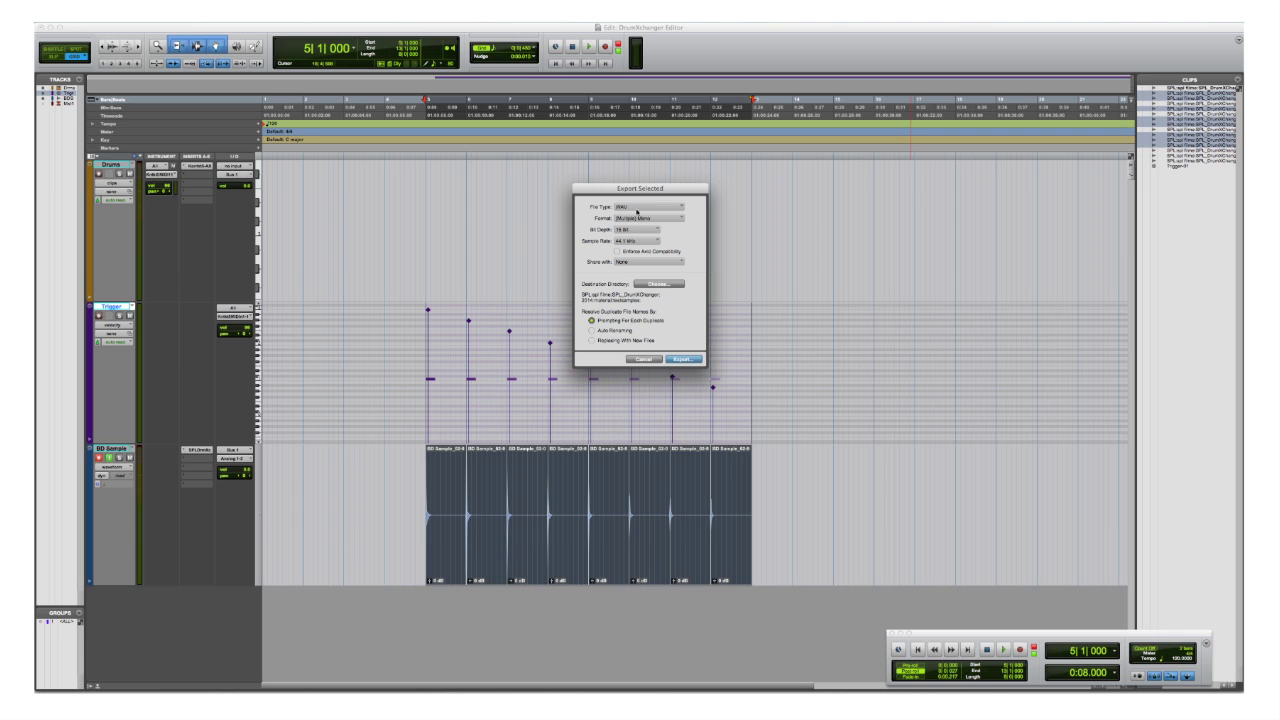
{"action": "left_click", "coordinate": [636, 229]}
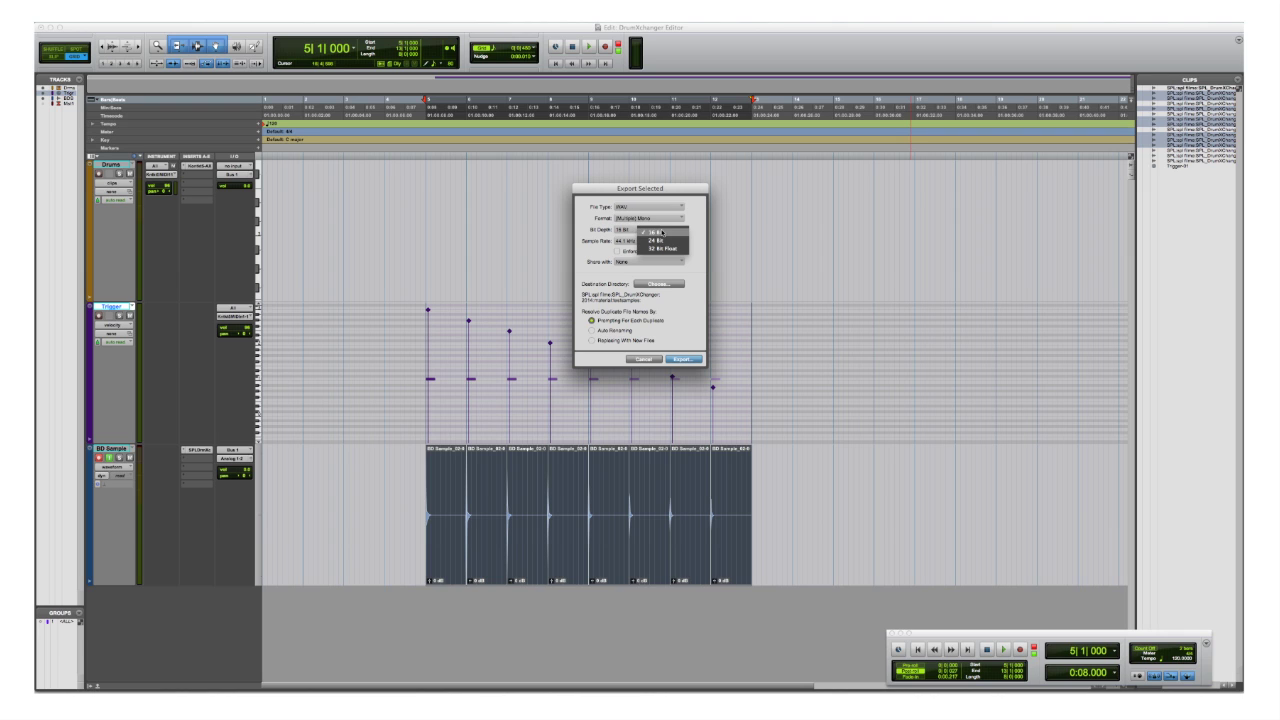
{"action": "left_click", "coordinate": [661, 232]}
{"action": "left_click", "coordinate": [631, 244]}
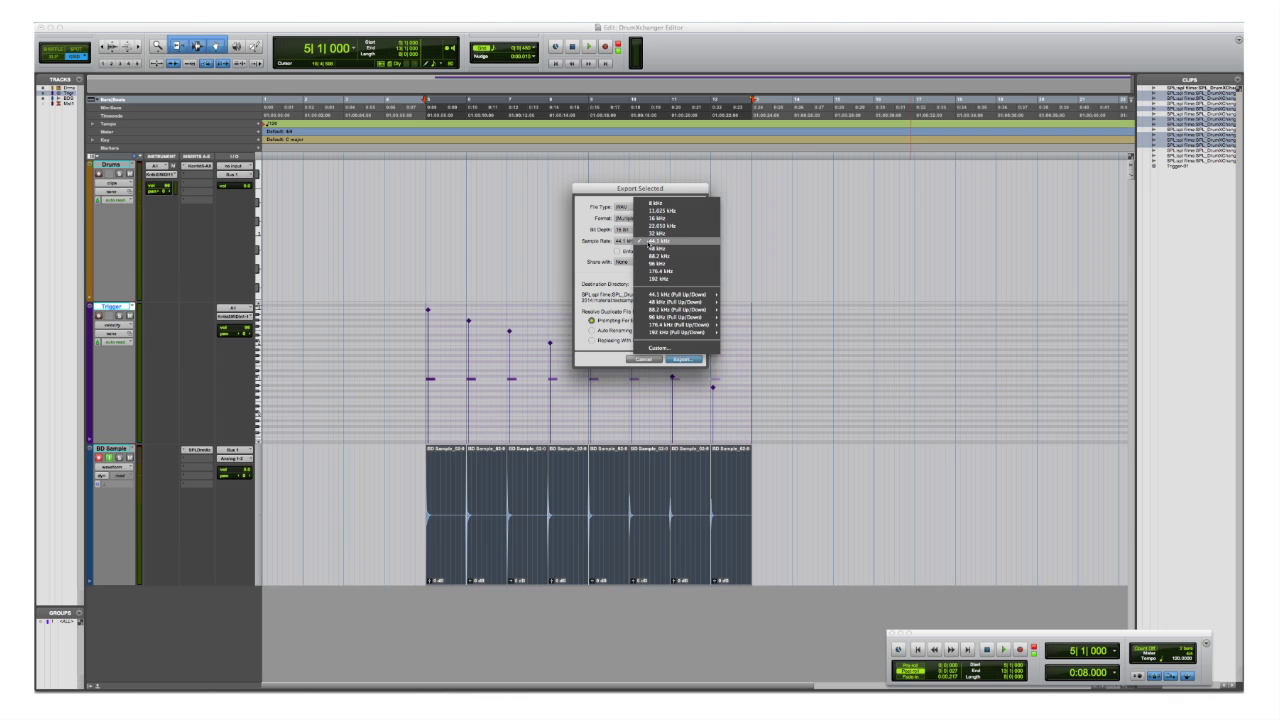
{"action": "left_click", "coordinate": [648, 244]}
{"action": "left_click", "coordinate": [645, 209]}
{"action": "left_click", "coordinate": [660, 209]}
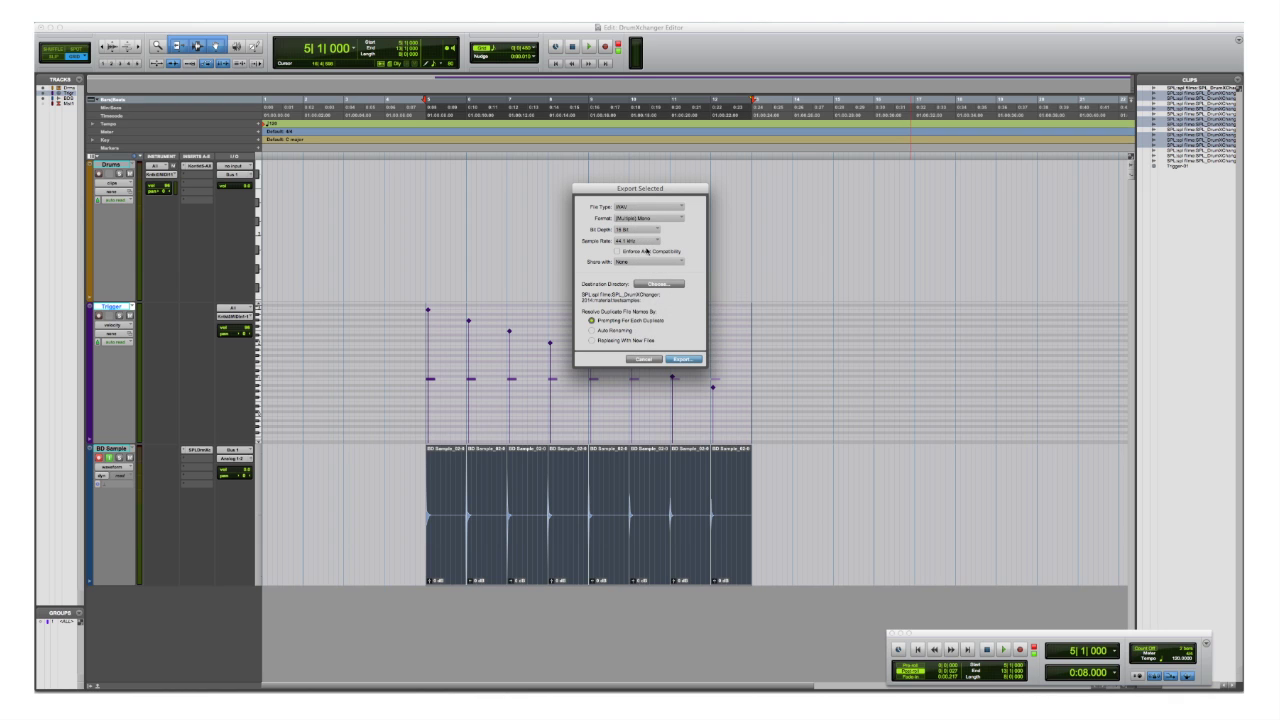
Step: Choose the testsamples folder as destination and export the clips
{"action": "left_click", "coordinate": [653, 287]}
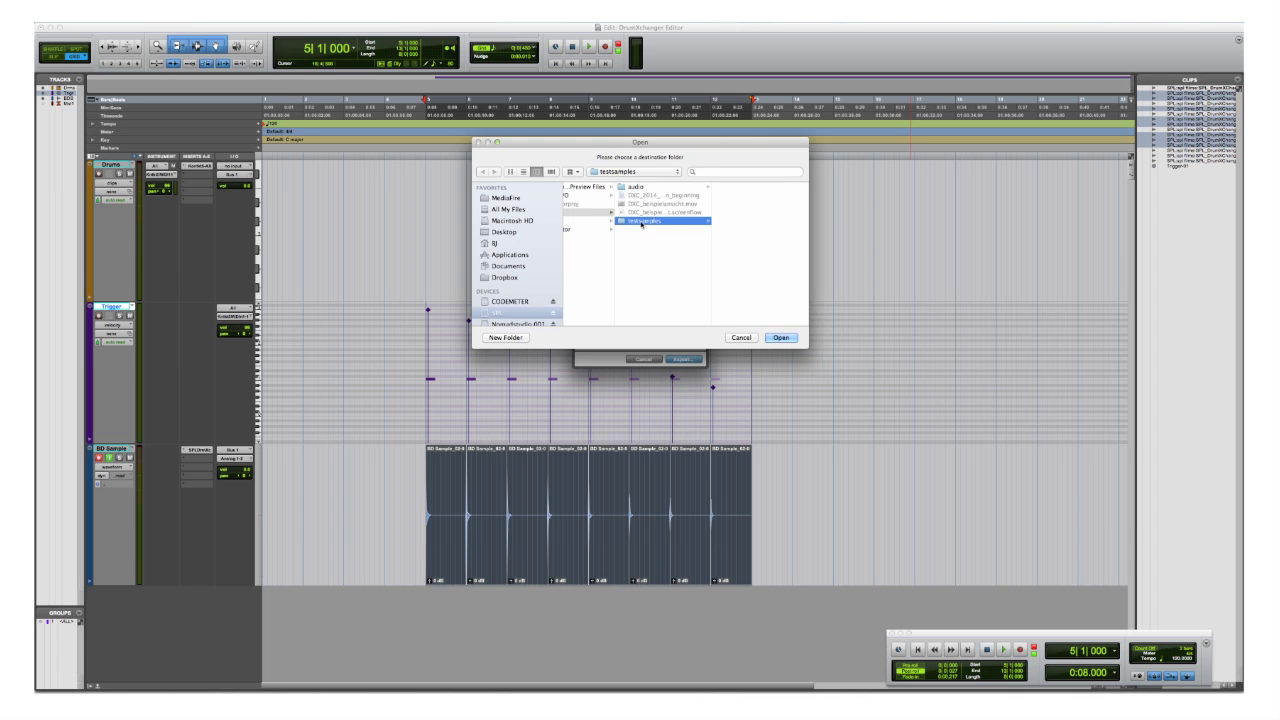
{"action": "scroll", "coordinate": [650, 215], "scroll_direction": "right", "scroll_amount": 1}
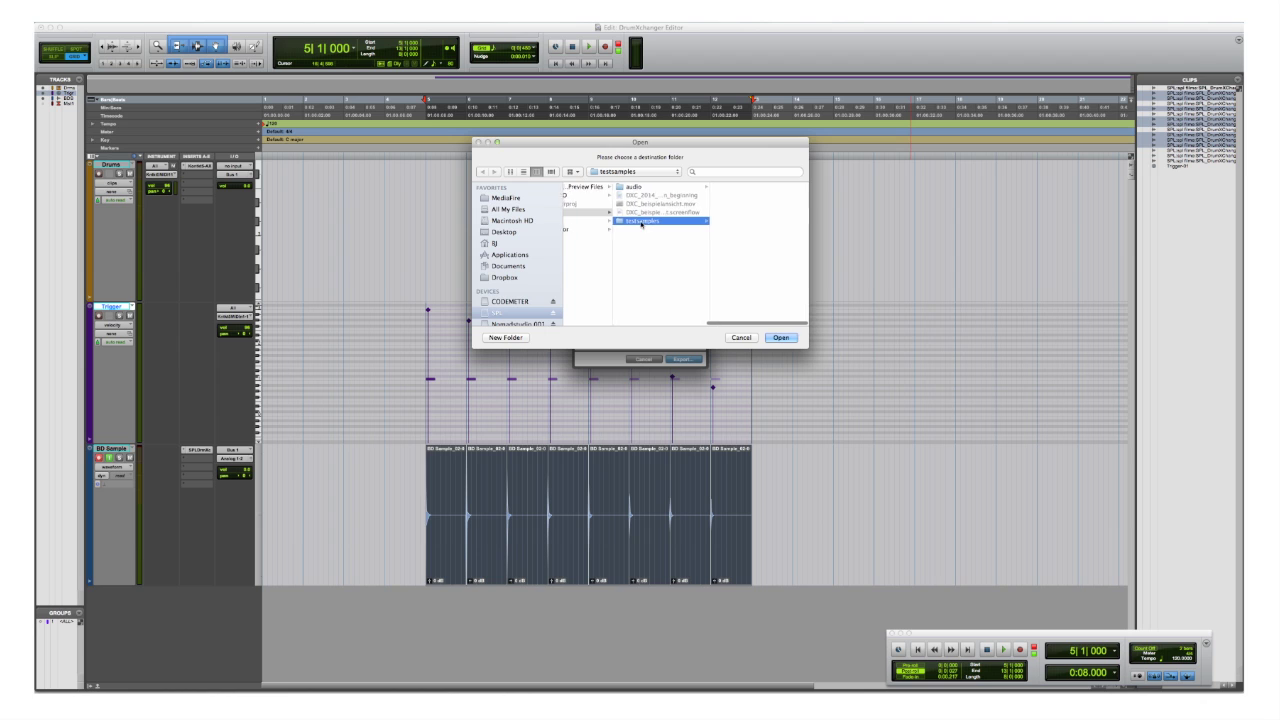
{"action": "left_click", "coordinate": [781, 338]}
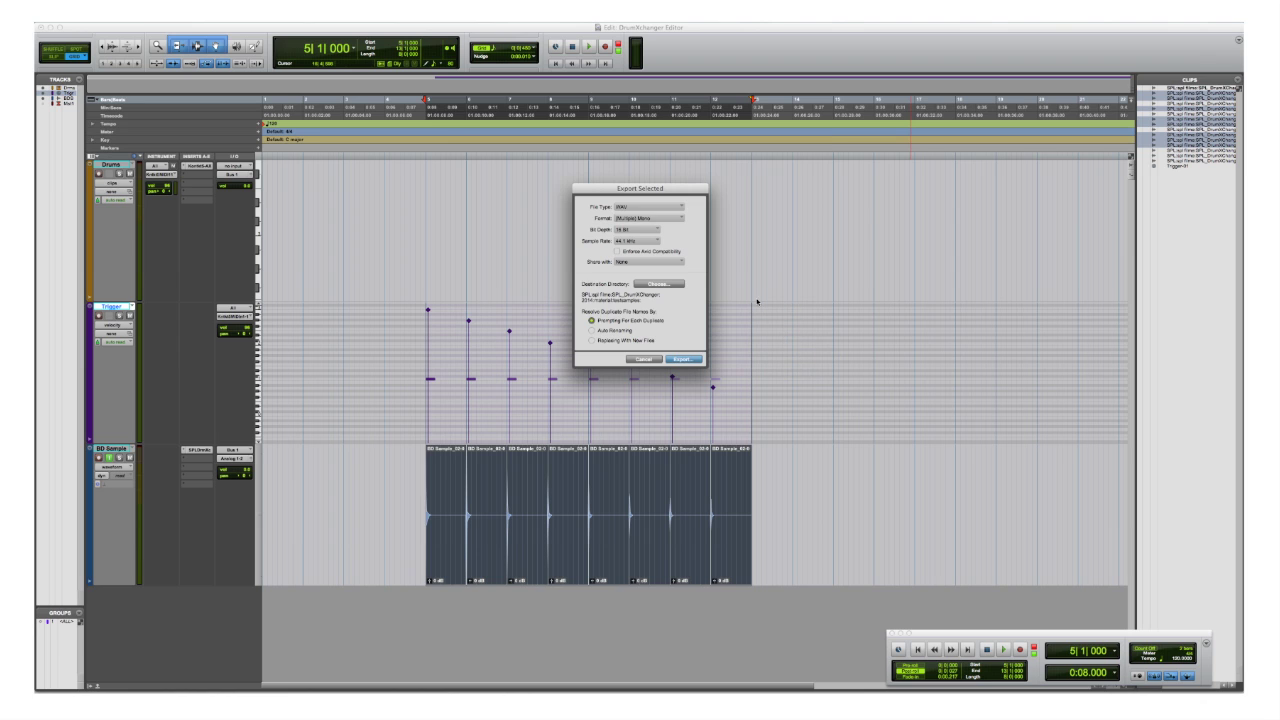
{"action": "left_click", "coordinate": [683, 359]}
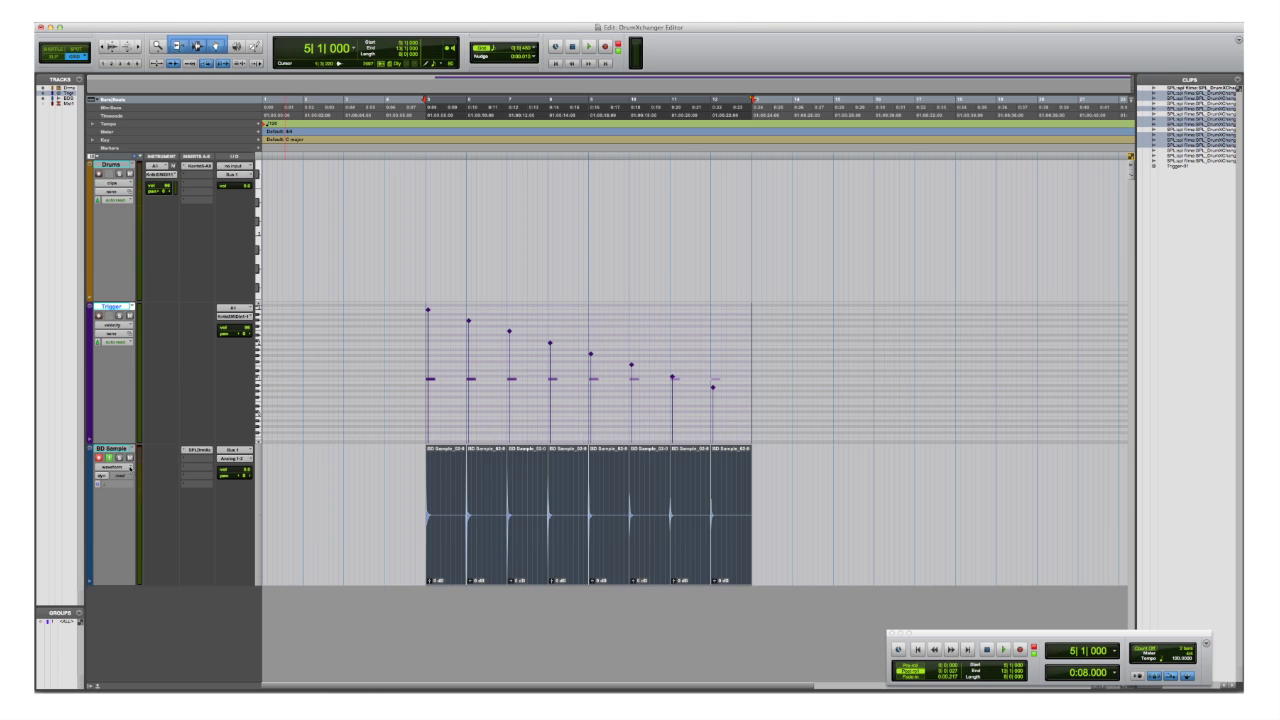
Step: Record-arm BD Sample, open its SPL DrumXchanger insert, and show the multisample Editor
{"action": "left_click", "coordinate": [98, 457]}
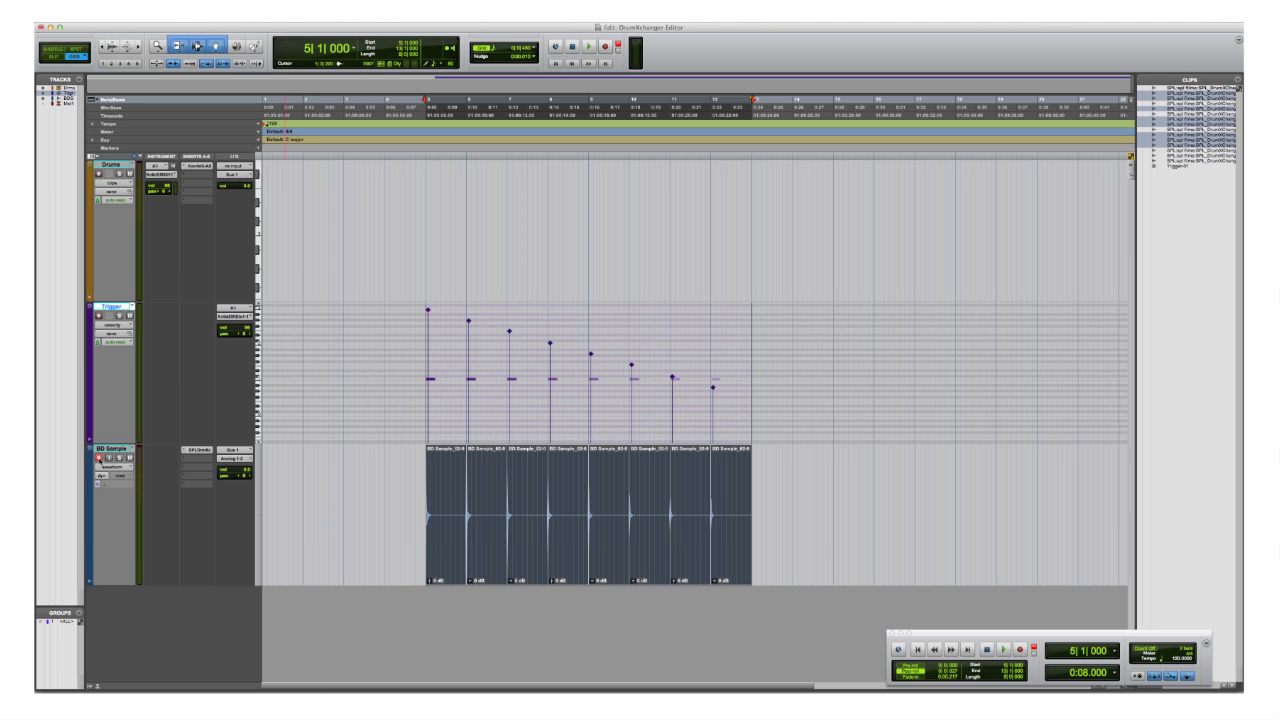
{"action": "left_click", "coordinate": [205, 450]}
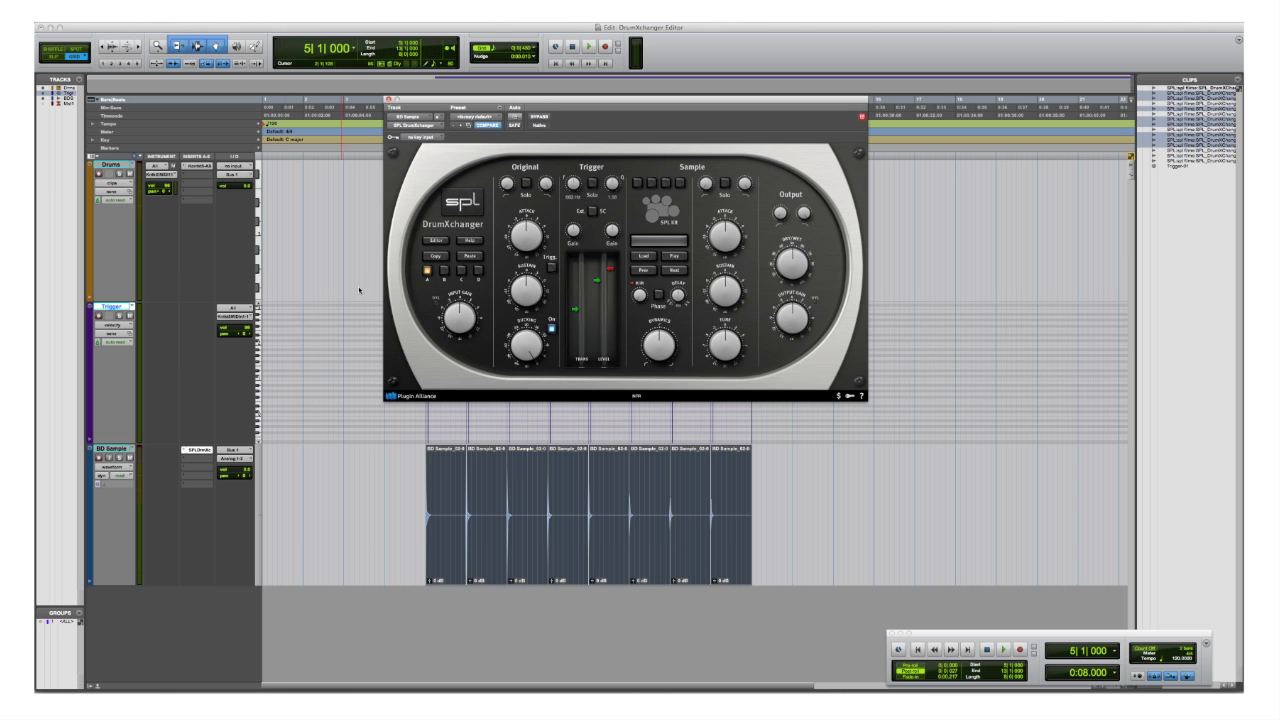
{"action": "left_click", "coordinate": [437, 242]}
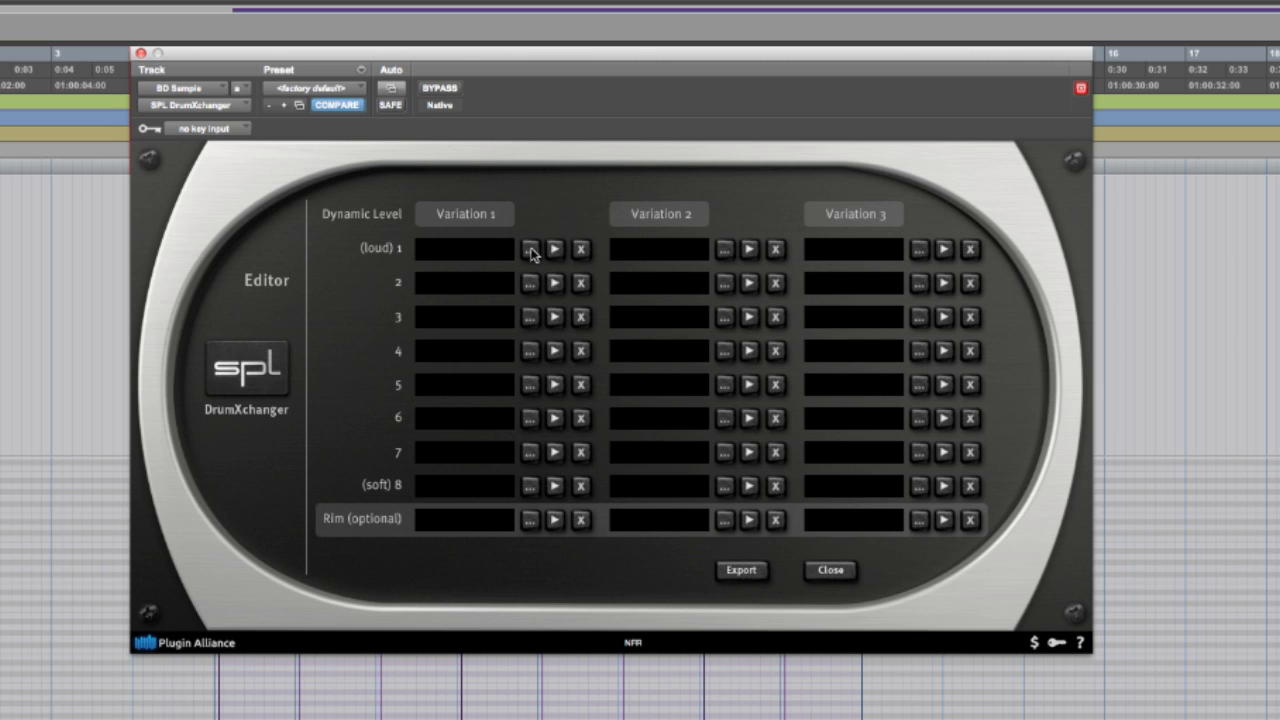
Step: Load BD Sample_02-01 into loud 1 and the remaining WAVs into Variation 1 rows 2–8
{"action": "left_click", "coordinate": [531, 251]}
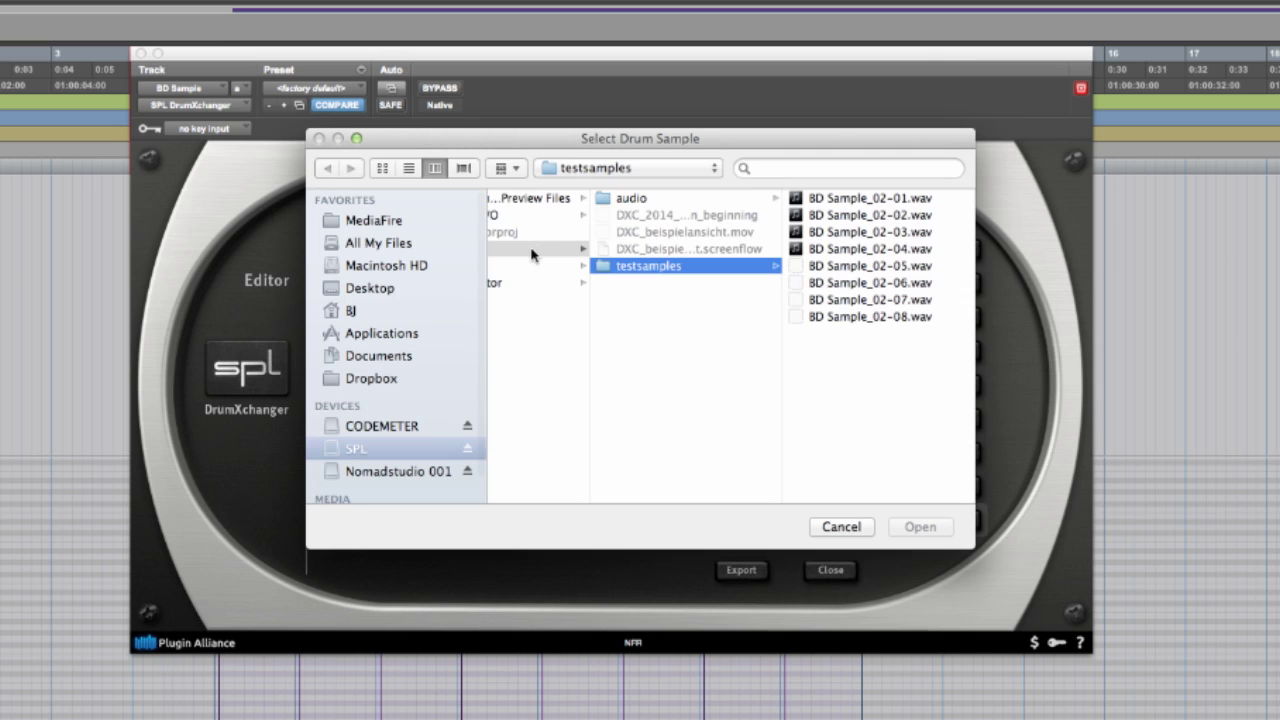
{"action": "left_click", "coordinate": [837, 205]}
{"action": "key", "text": "Return"}
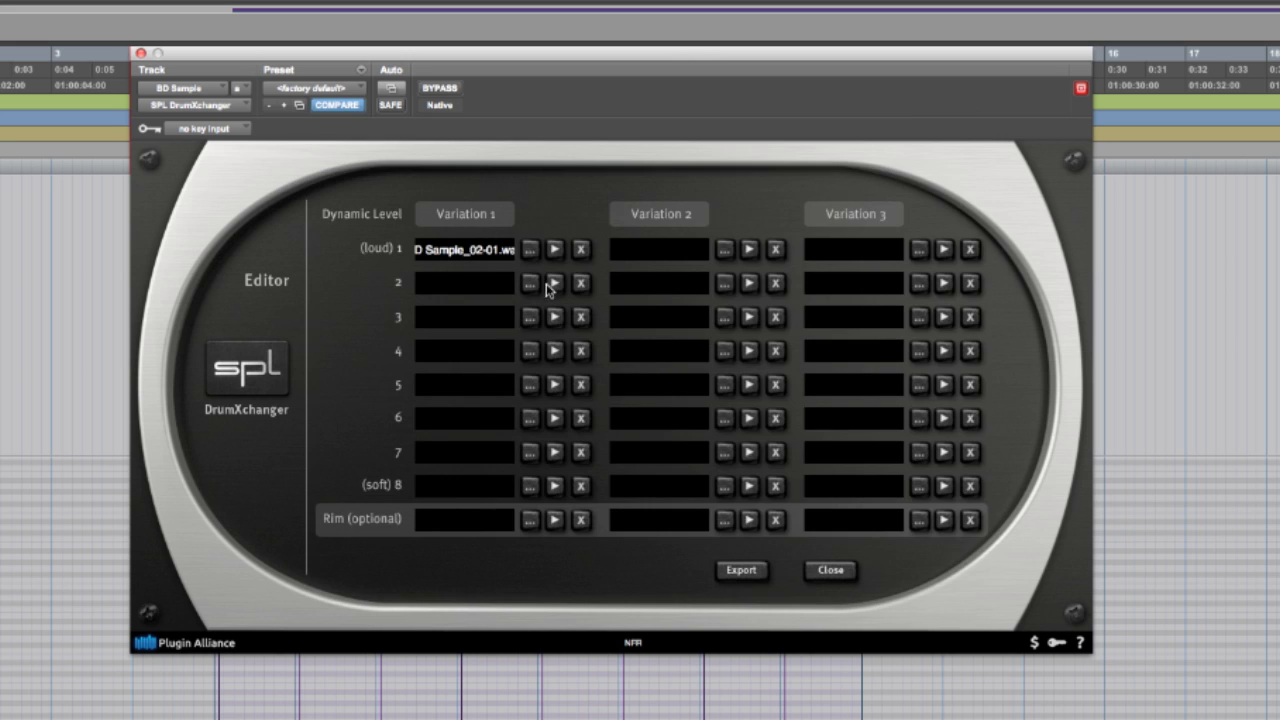
{"action": "left_click", "coordinate": [533, 285]}
{"action": "left_click", "coordinate": [866, 248]}
{"action": "left_click", "coordinate": [870, 282]}
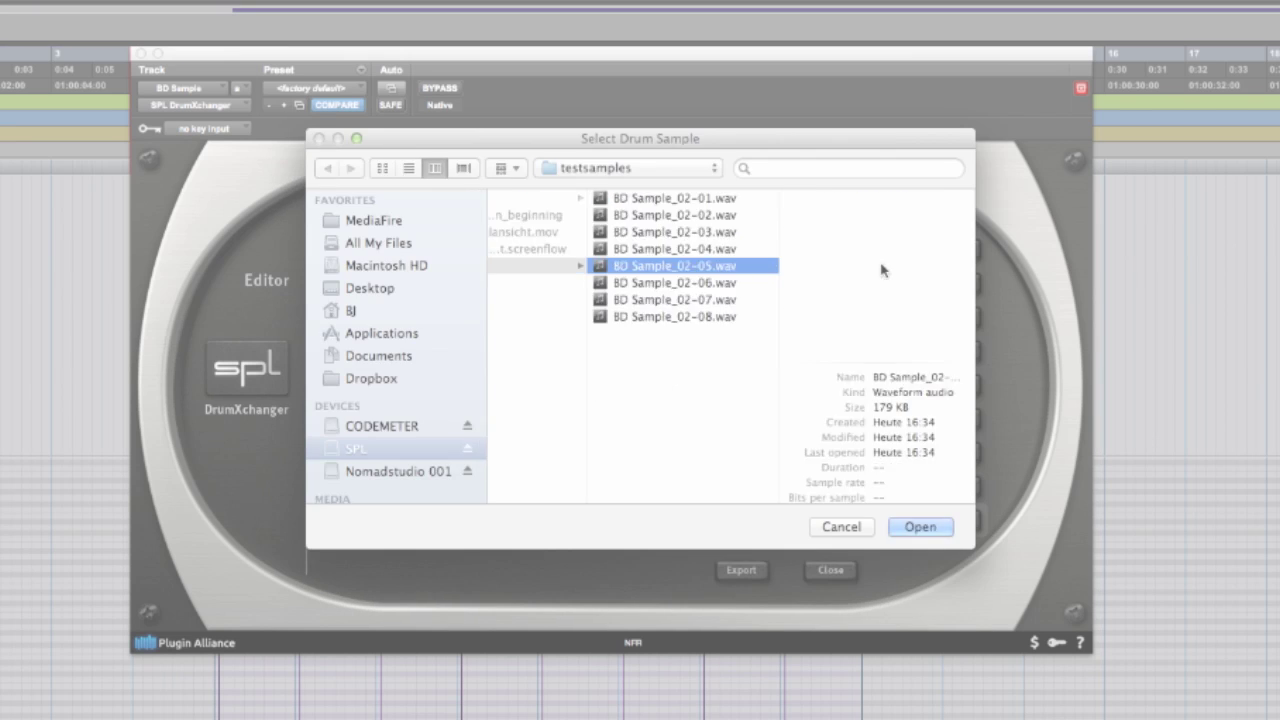
{"action": "key", "text": "Return"}
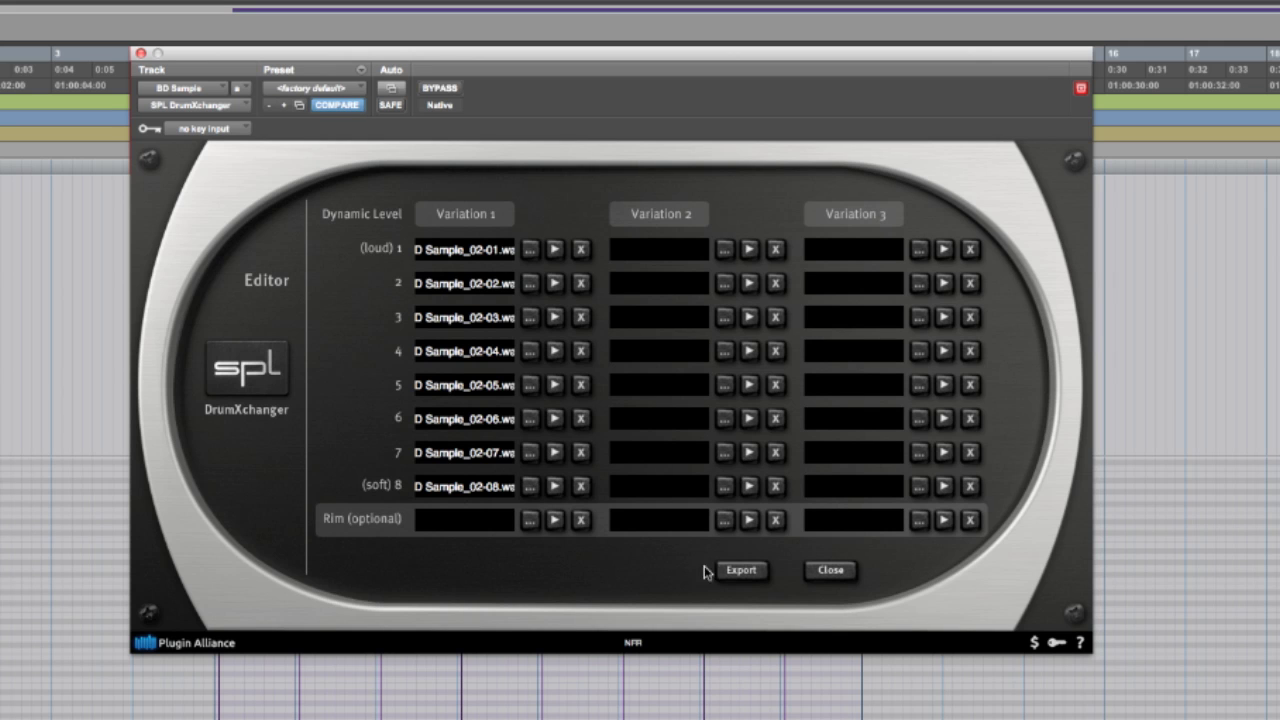
Step: Export the filled rows as a multisample named BD01
{"action": "left_click", "coordinate": [740, 570]}
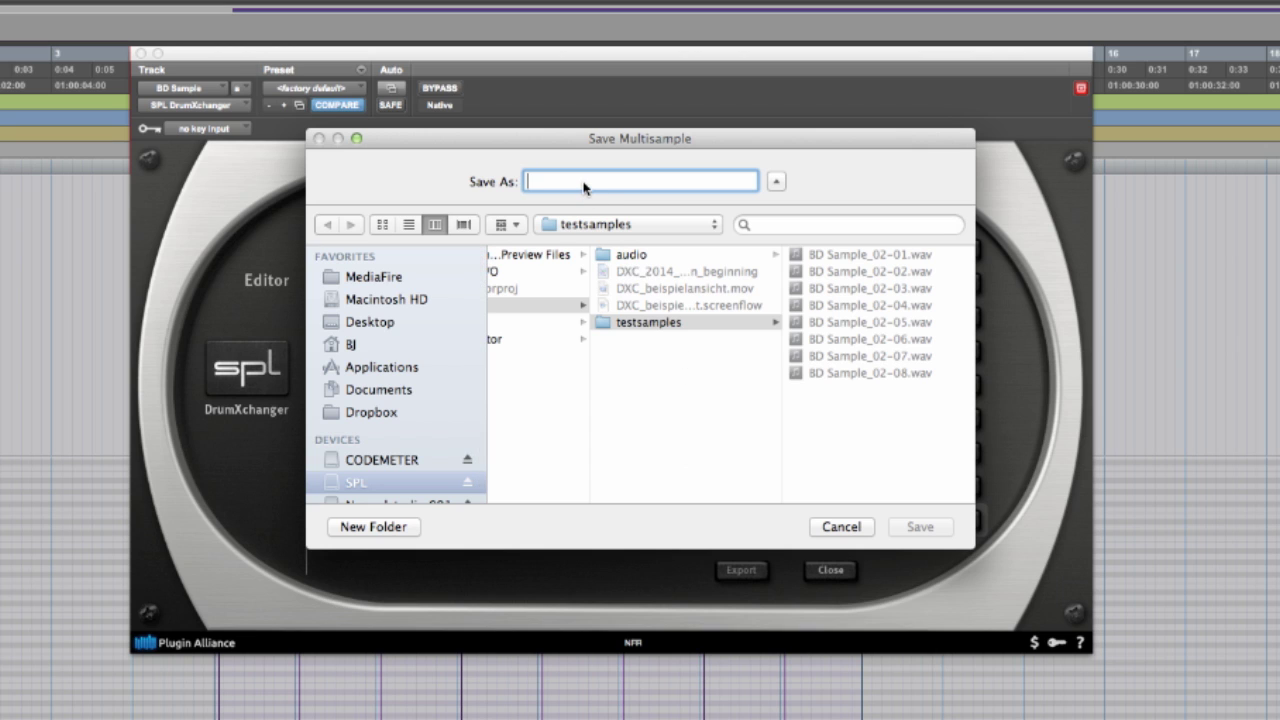
{"action": "type", "text": "BD"}
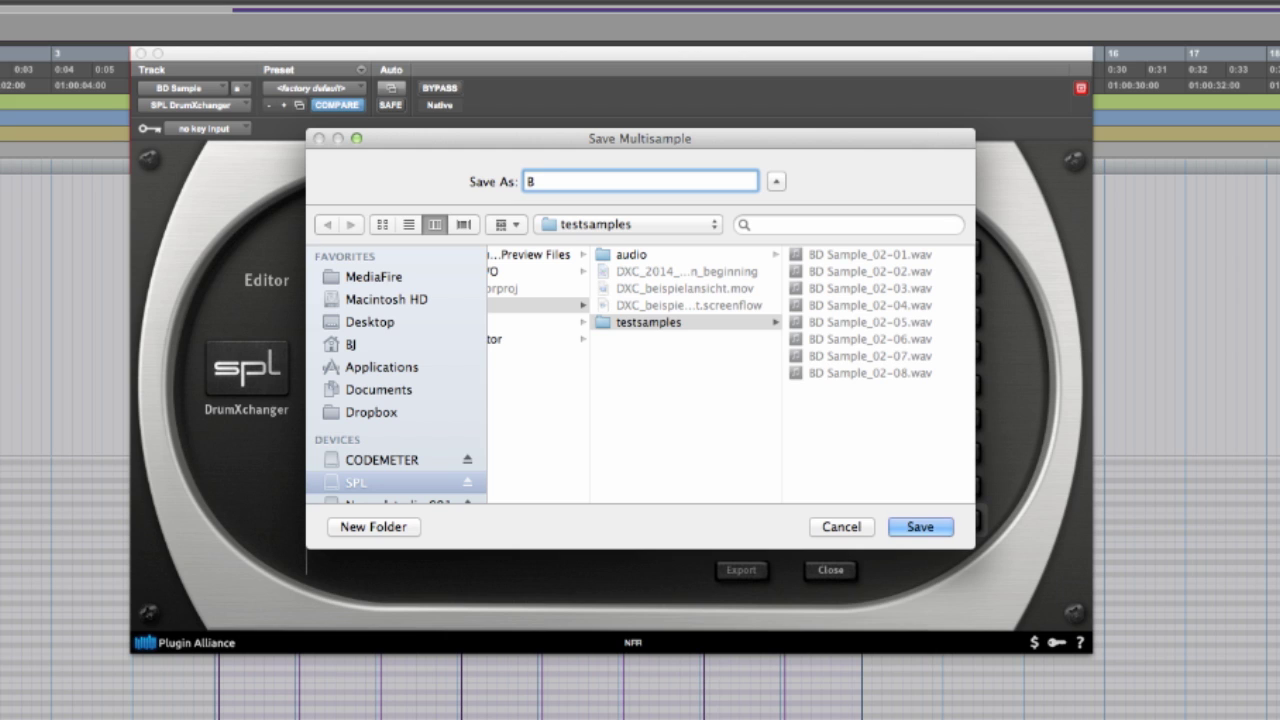
{"action": "type", "text": "01"}
{"action": "left_click", "coordinate": [922, 530]}
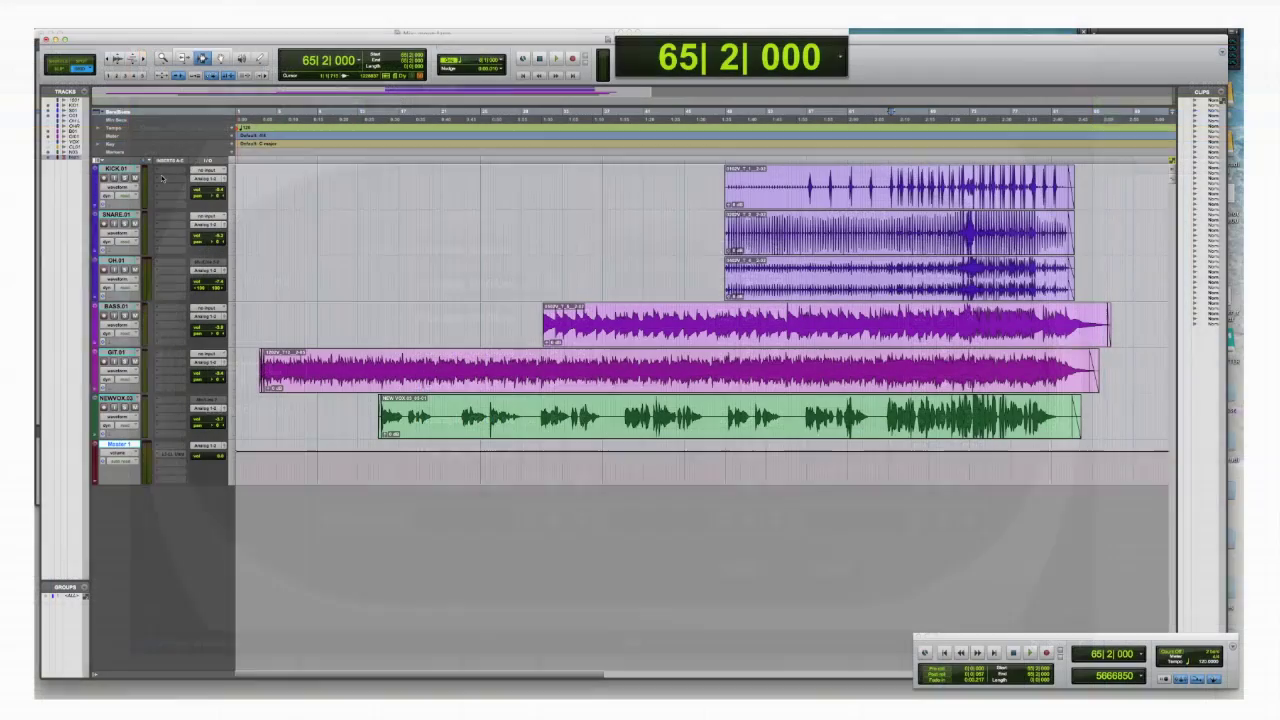
Step: Insert Plugin Alliance SPL DrumXchanger (mono) on the KICK.01 track
{"action": "left_click", "coordinate": [157, 172]}
{"action": "mouse_move", "coordinate": [168, 188]}
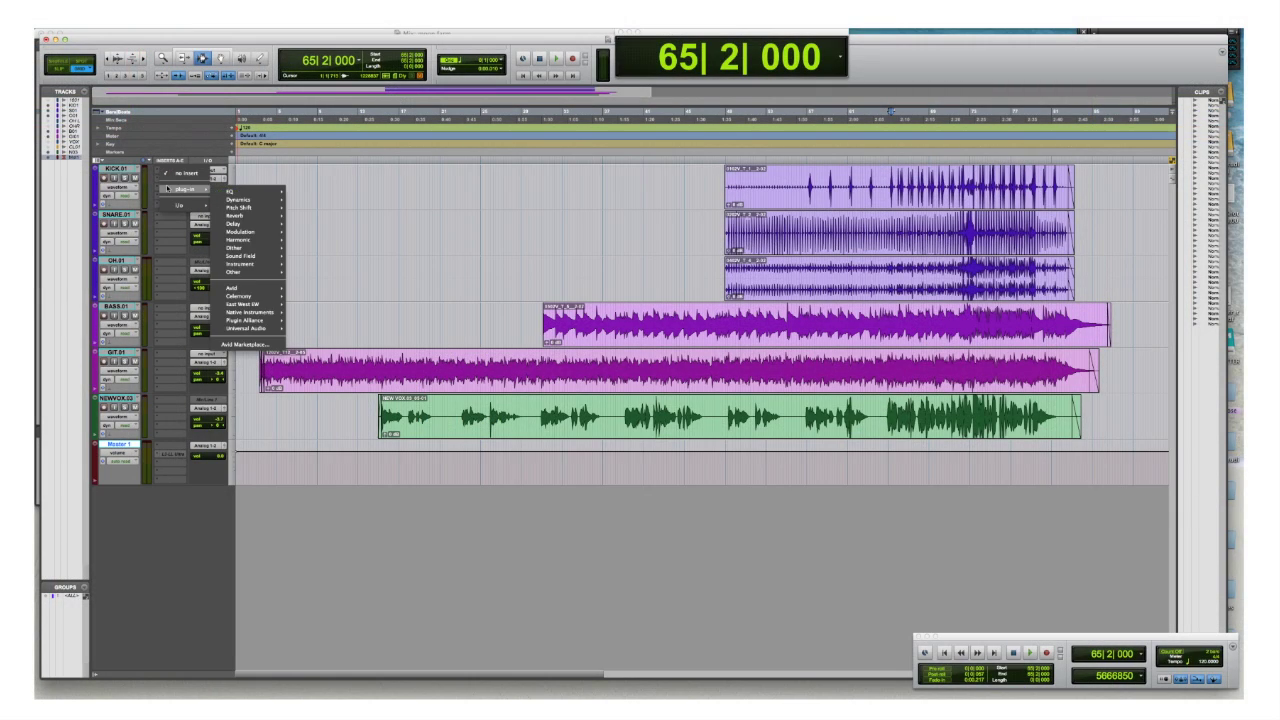
{"action": "mouse_move", "coordinate": [259, 320]}
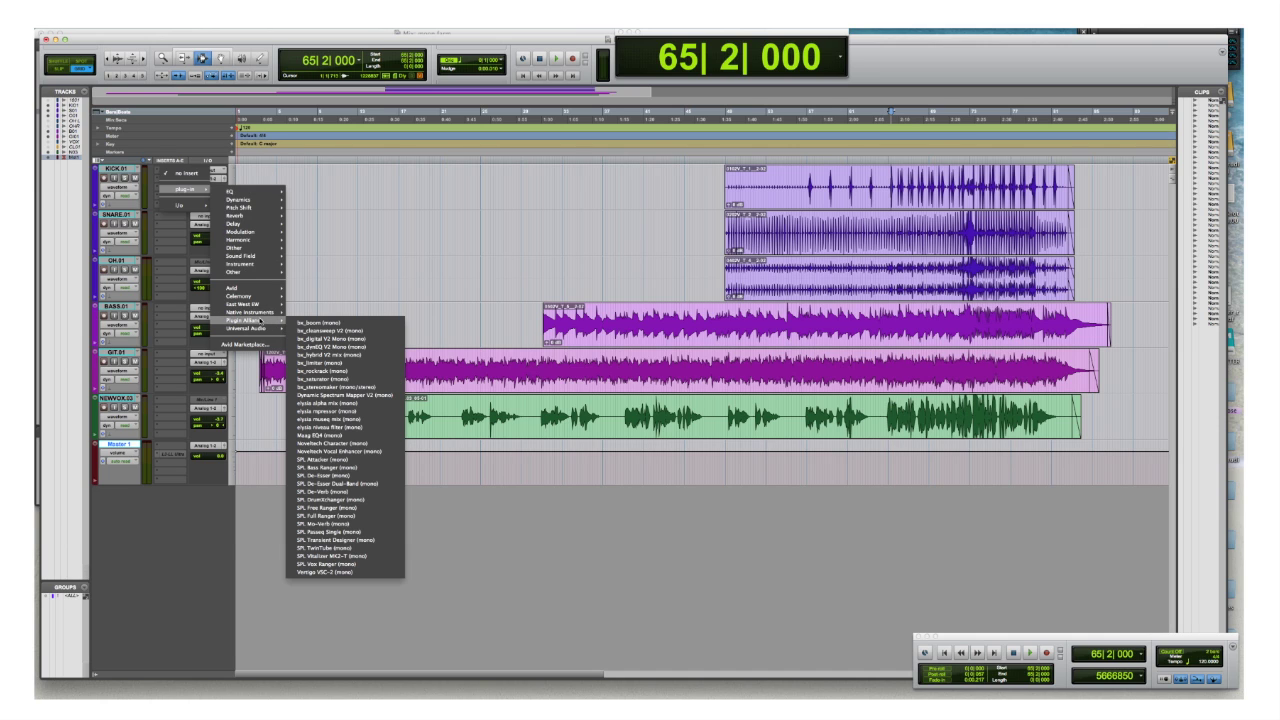
{"action": "left_click", "coordinate": [361, 499]}
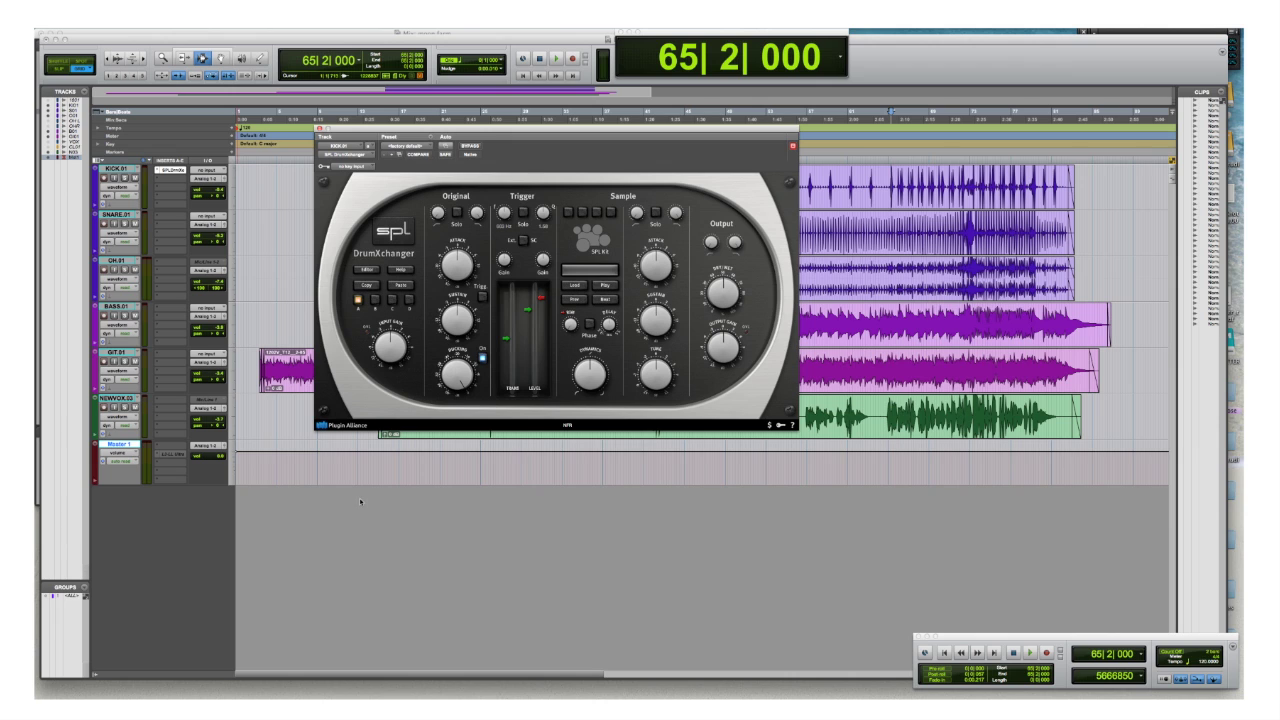
Step: Load the BD01.splx multisample into the plug-in
{"action": "left_click_drag", "start_coordinate": [636, 131], "coordinate": [698, 133]}
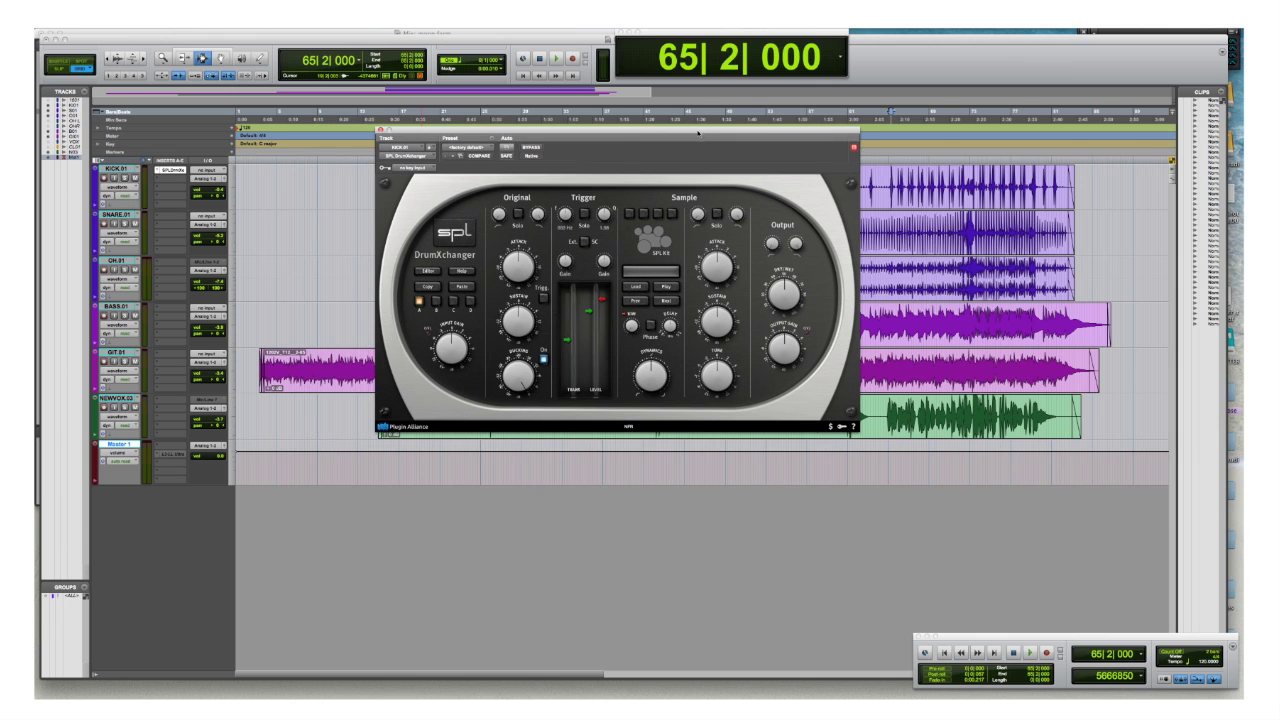
{"action": "left_click", "coordinate": [637, 287]}
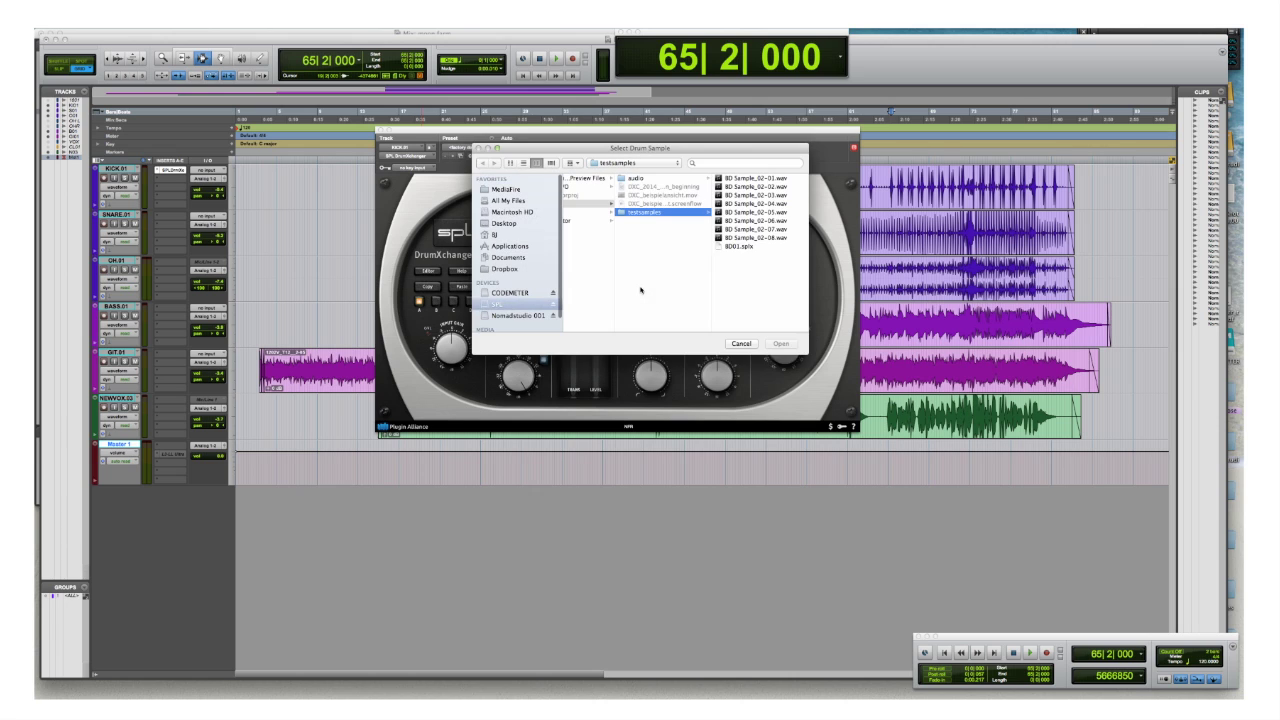
{"action": "left_click", "coordinate": [742, 247]}
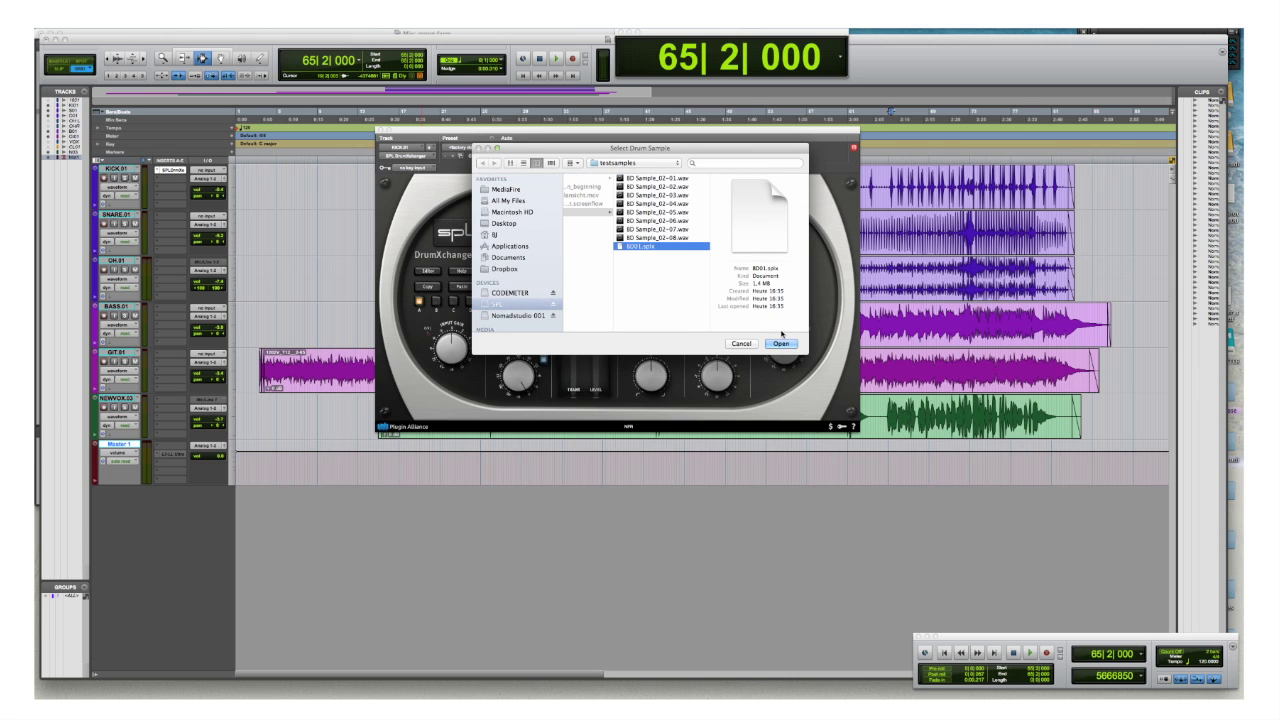
{"action": "left_click", "coordinate": [781, 343]}
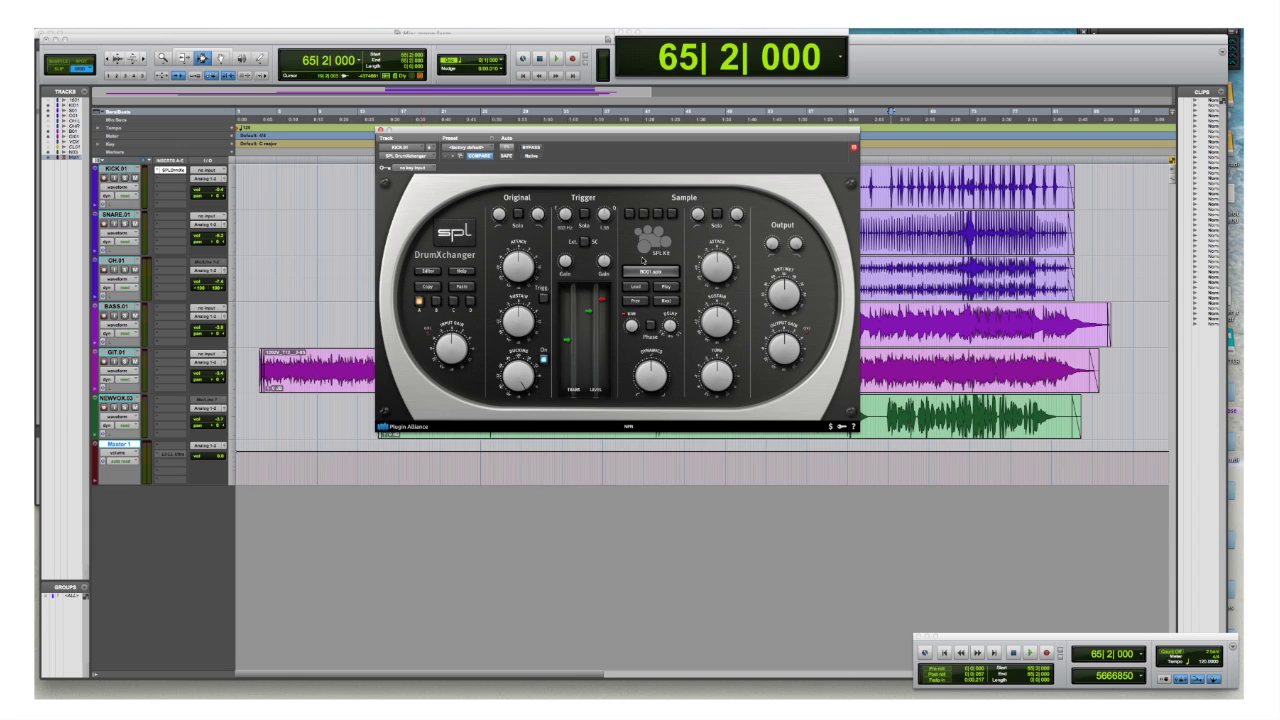